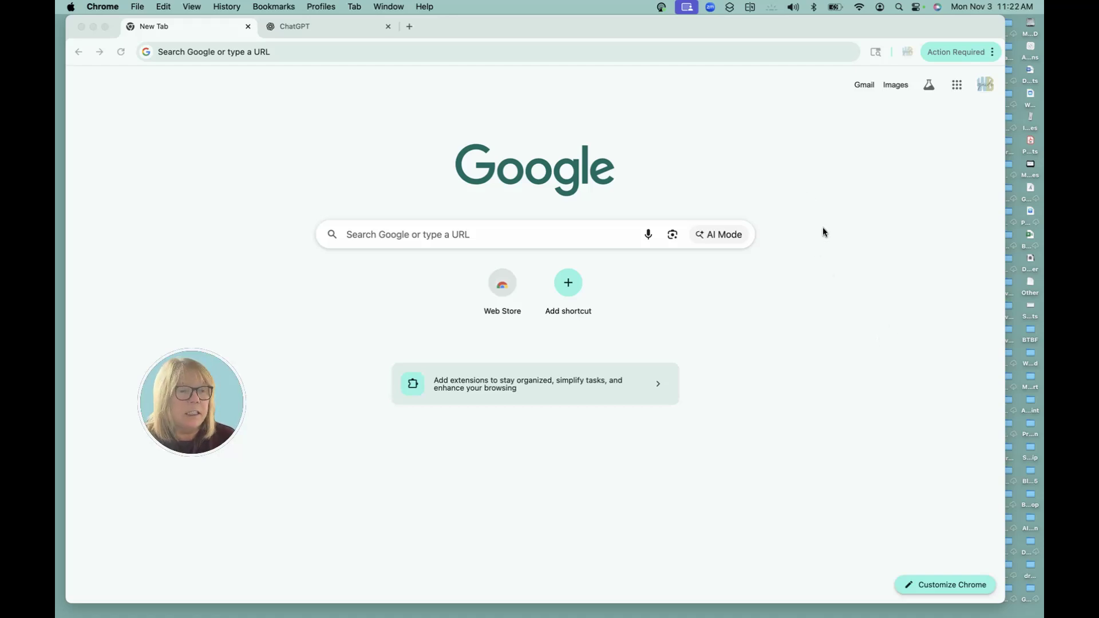
# Type 'chrome' as a web search in the new tab's address bar to get suggestions
pyautogui.click(875, 52)
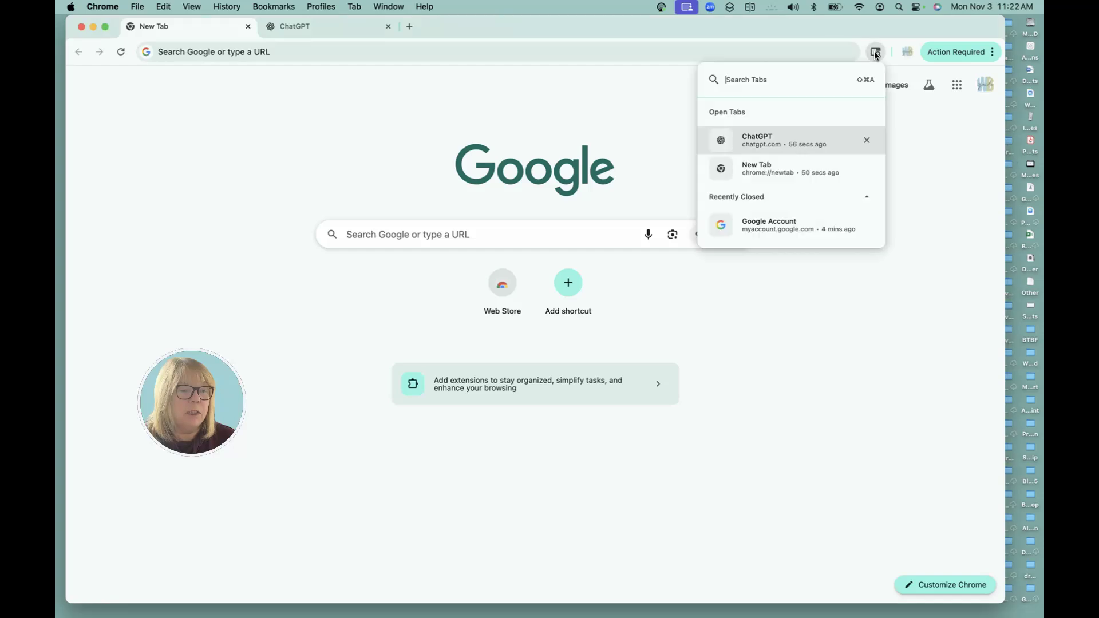
pyautogui.click(822, 52)
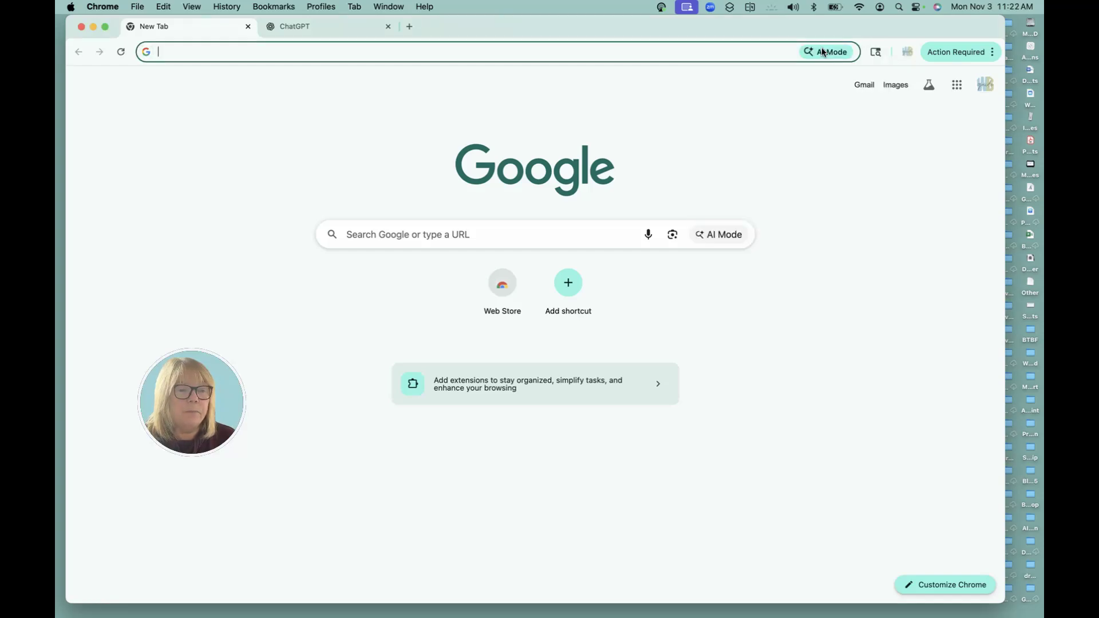
pyautogui.click(565, 490)
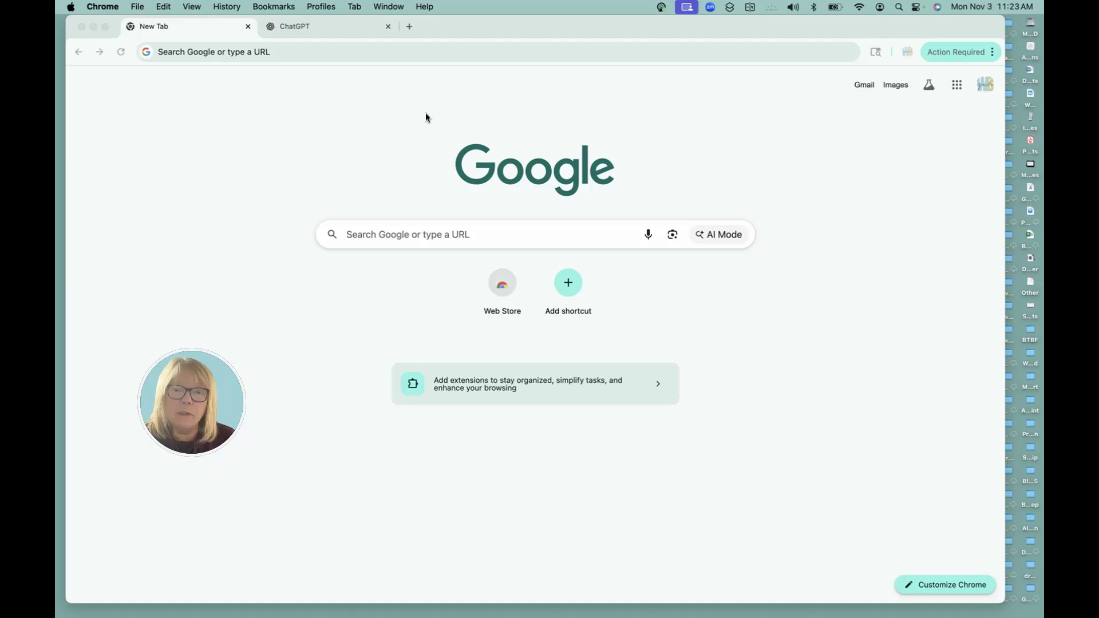
pyautogui.click(321, 51)
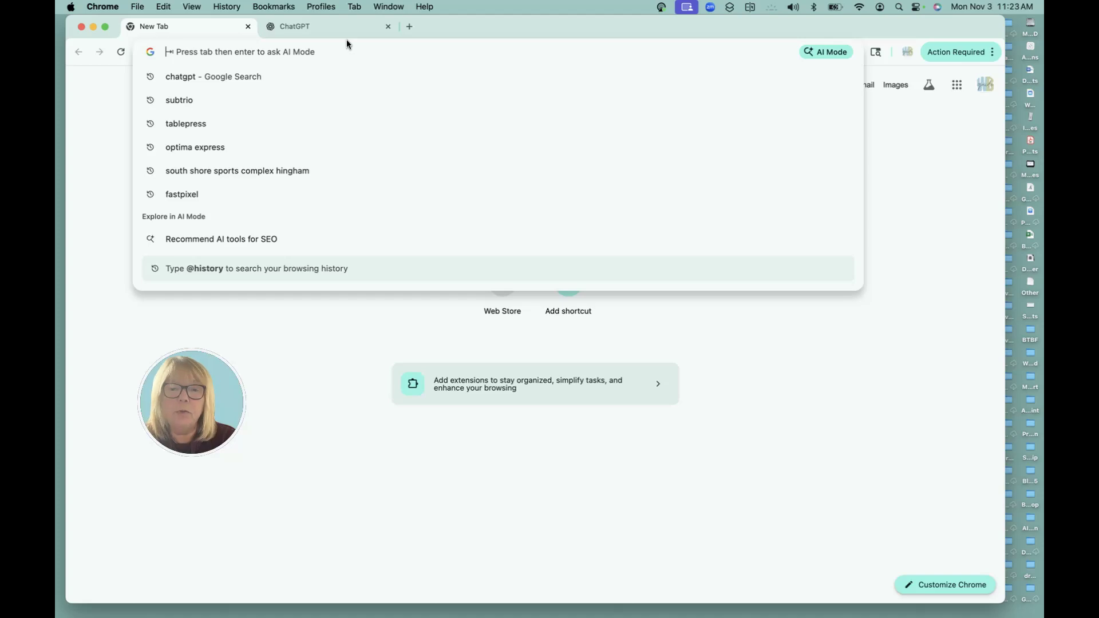
pyautogui.write('chrom')
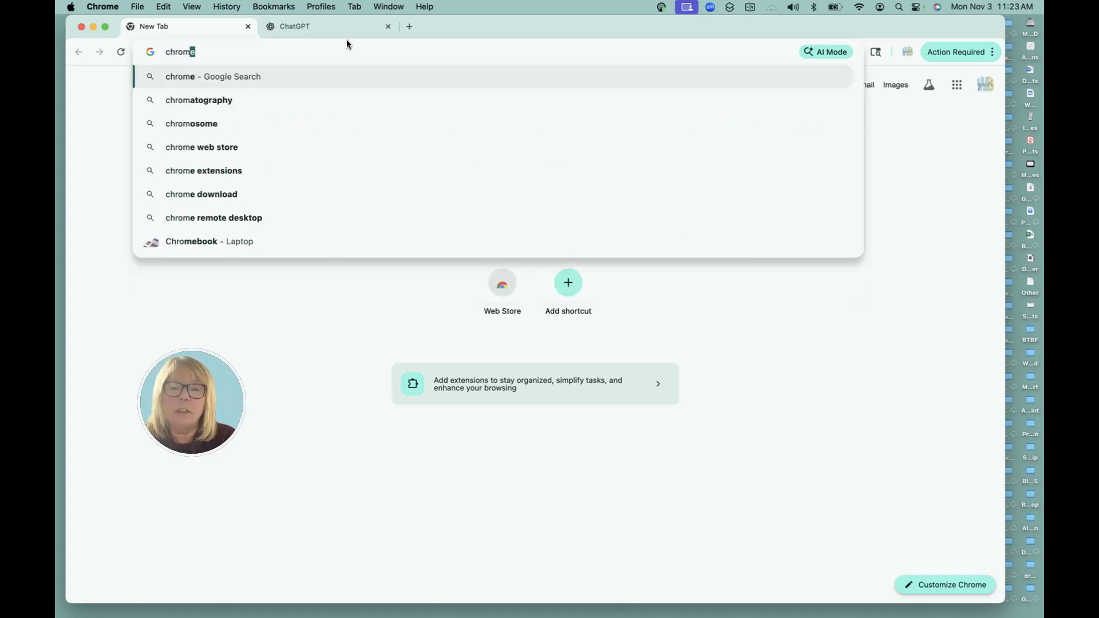
pyautogui.write('e')
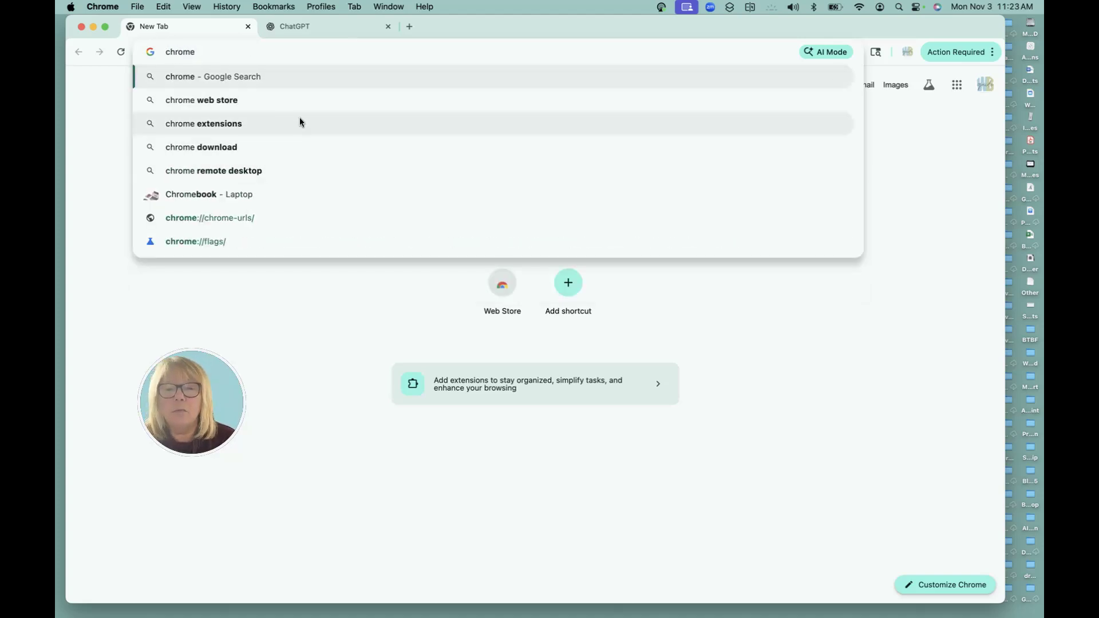
# Find Keywords Everywhere - Keyword Tool in the Chrome Web Store by searching 'keywords', then choose Add to Chrome
pyautogui.click(211, 100)
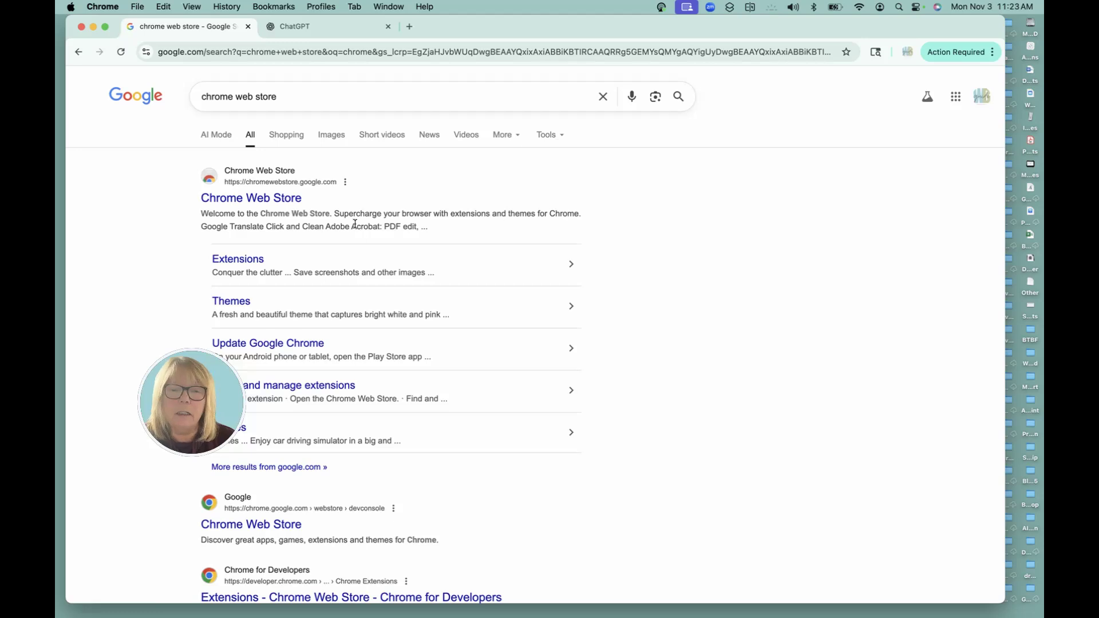
pyautogui.click(260, 201)
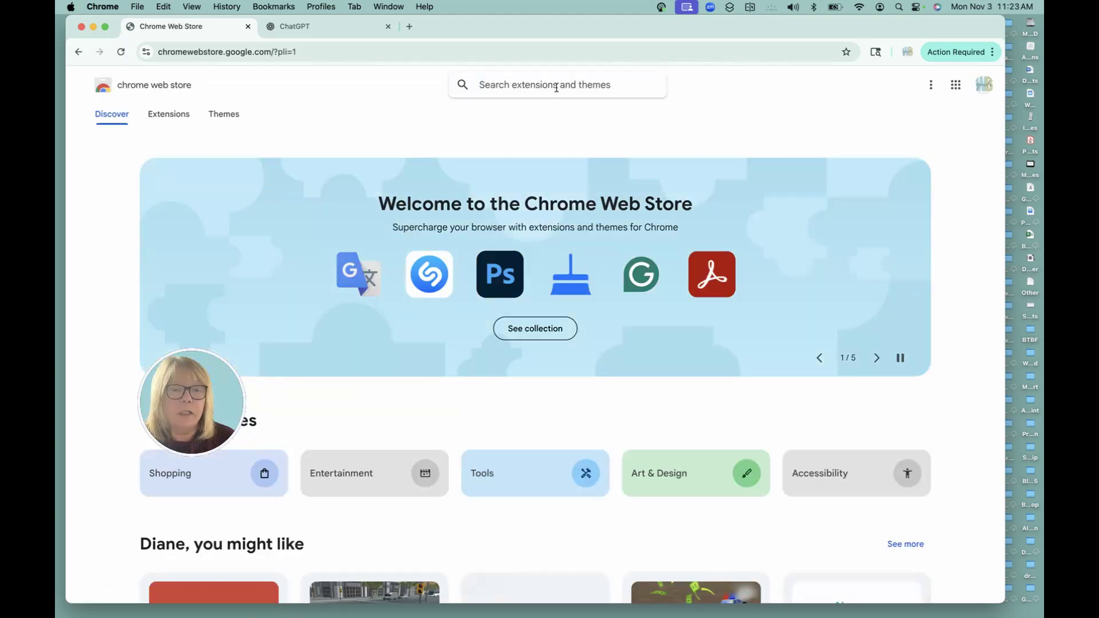
pyautogui.write('ke')
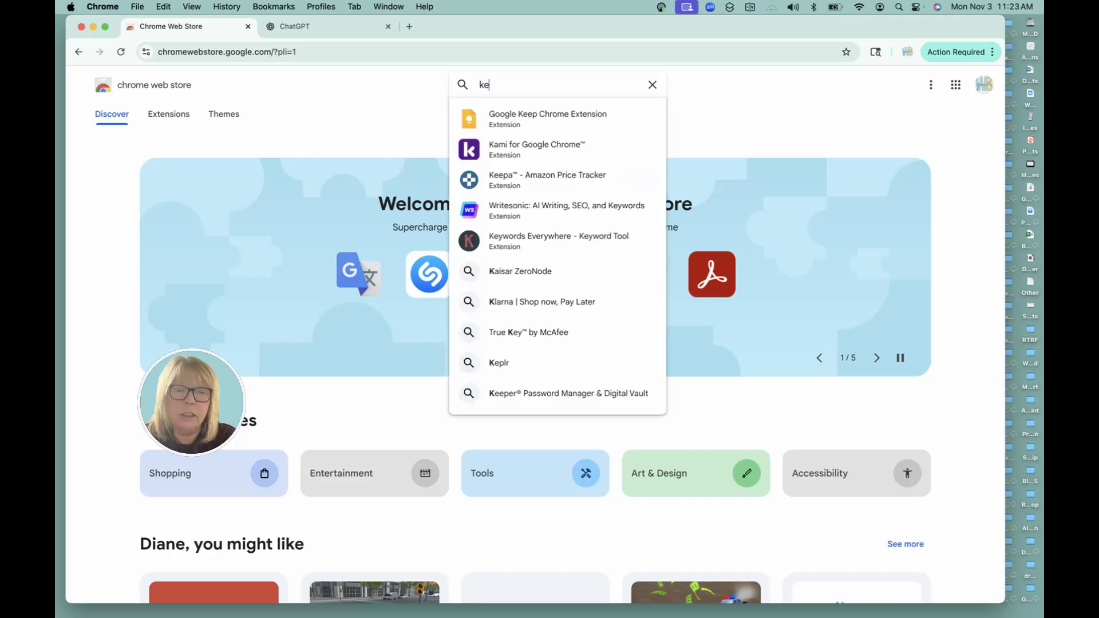
pyautogui.write('ywords')
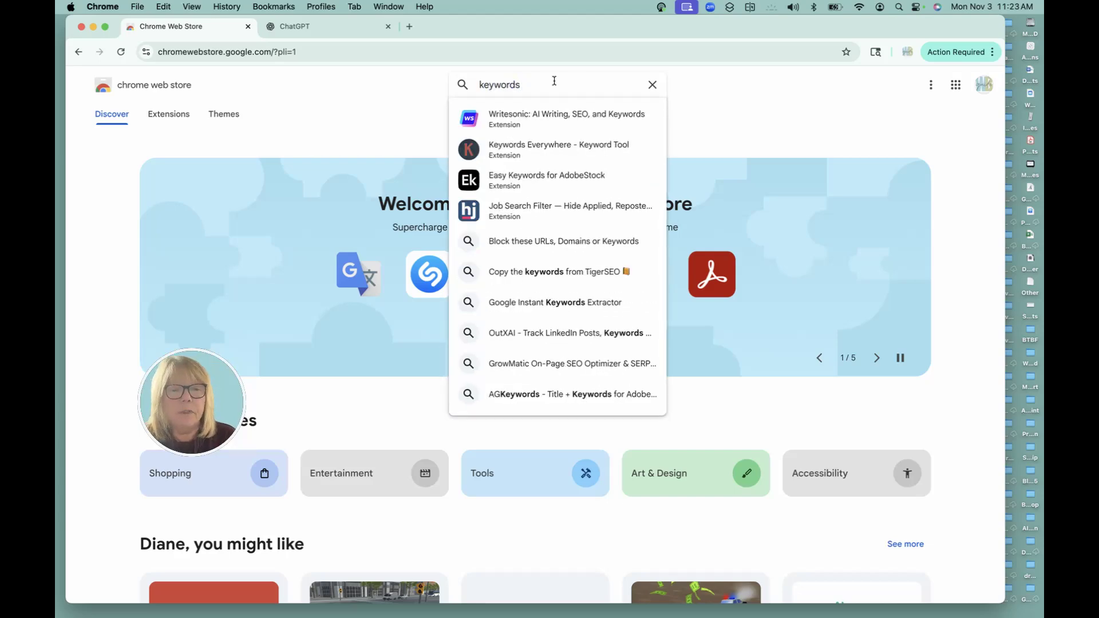
pyautogui.click(521, 149)
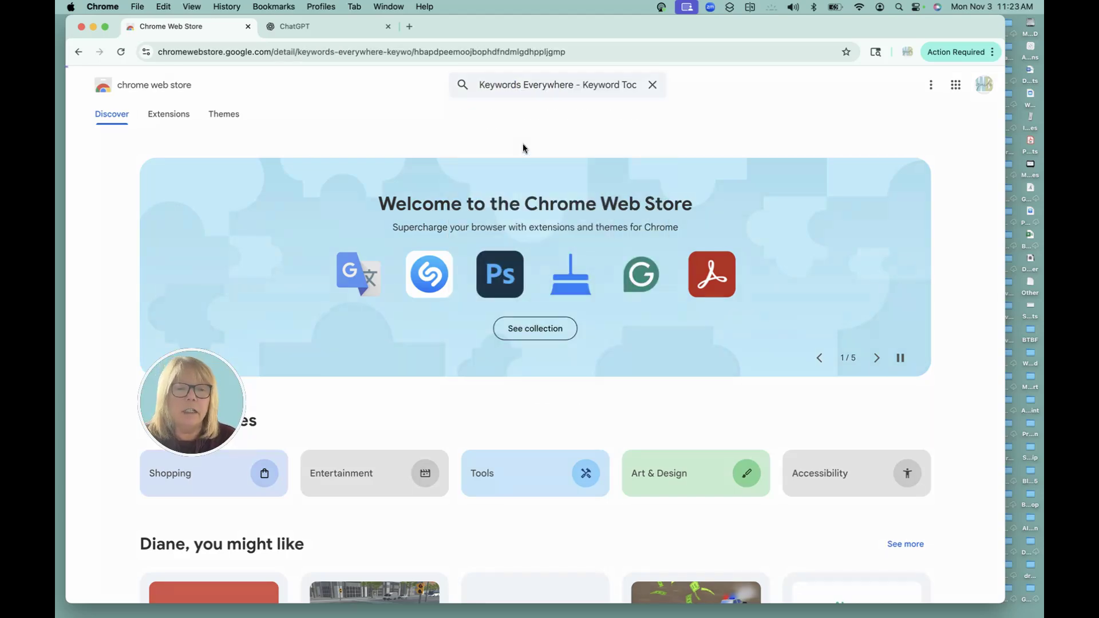
pyautogui.click(811, 153)
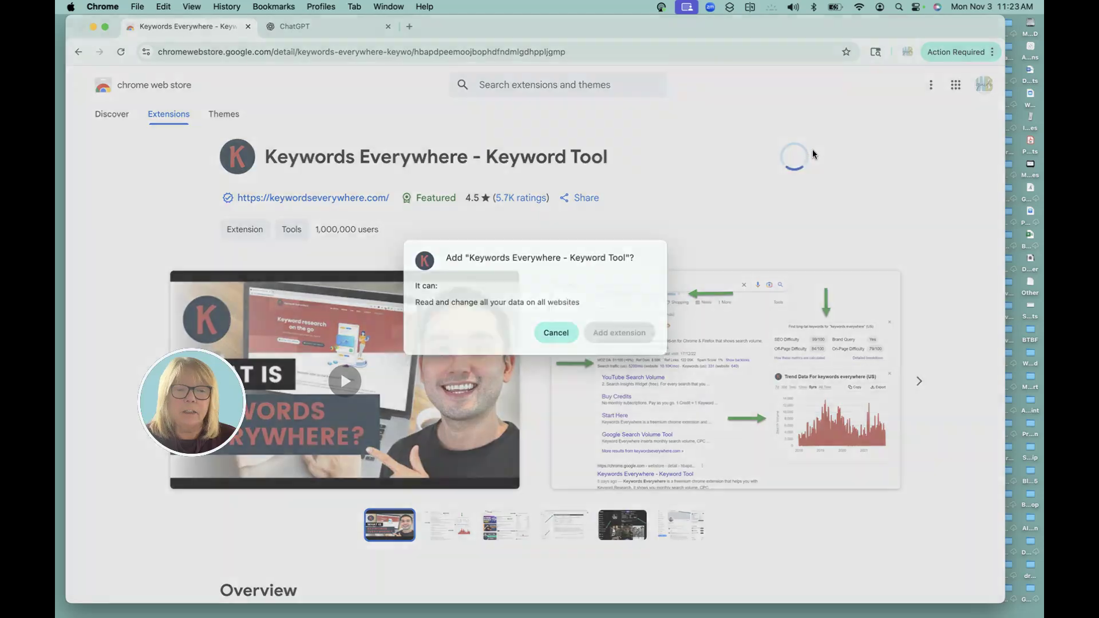
# Install the extension, enter your e-mail address on the API key form, and accept the Terms of Service
pyautogui.click(606, 345)
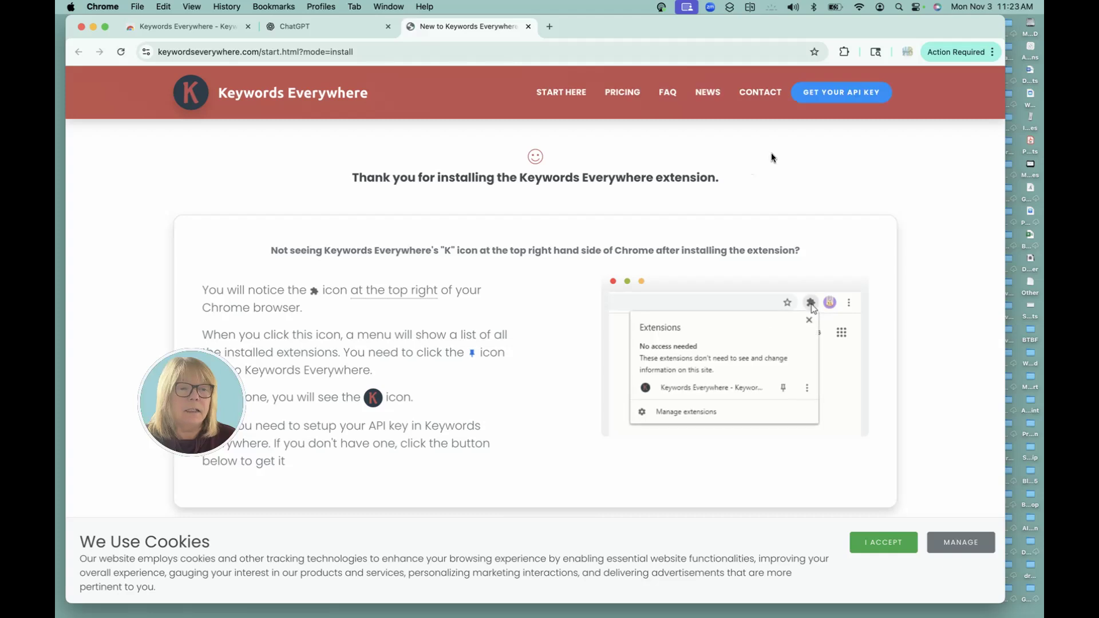
pyautogui.click(842, 96)
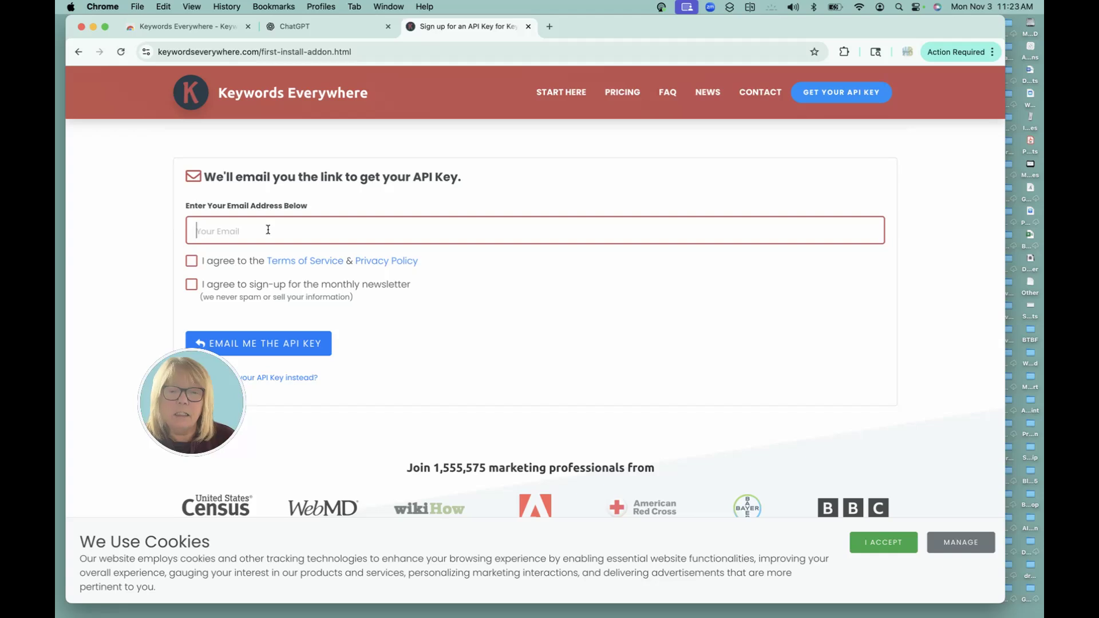
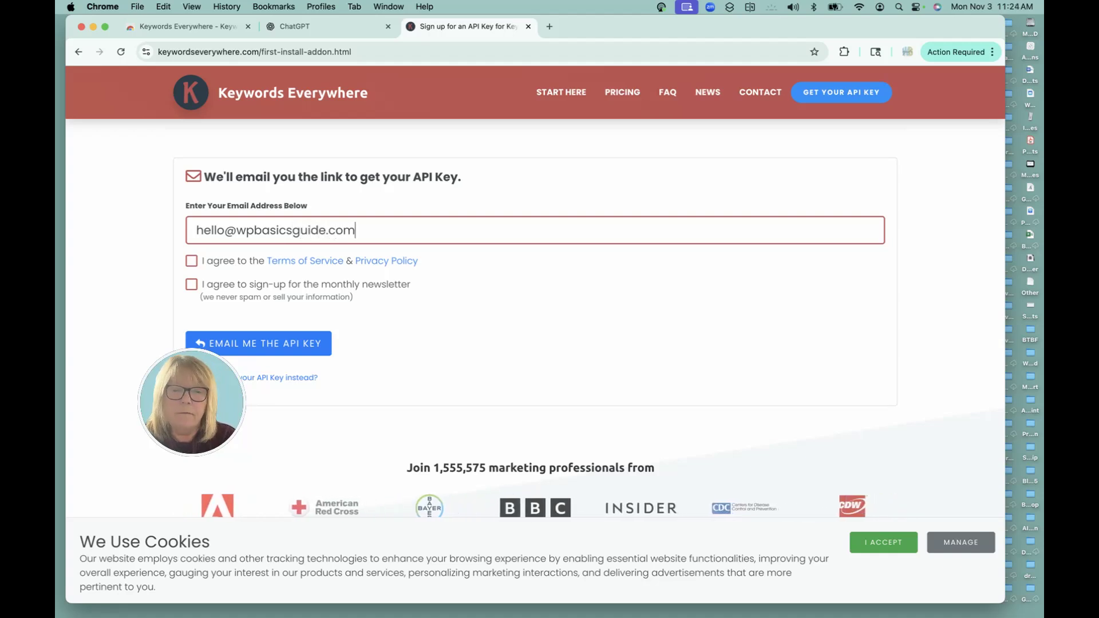
pyautogui.click(192, 260)
pyautogui.moveTo(198, 347); pyautogui.dragTo(167, 391)
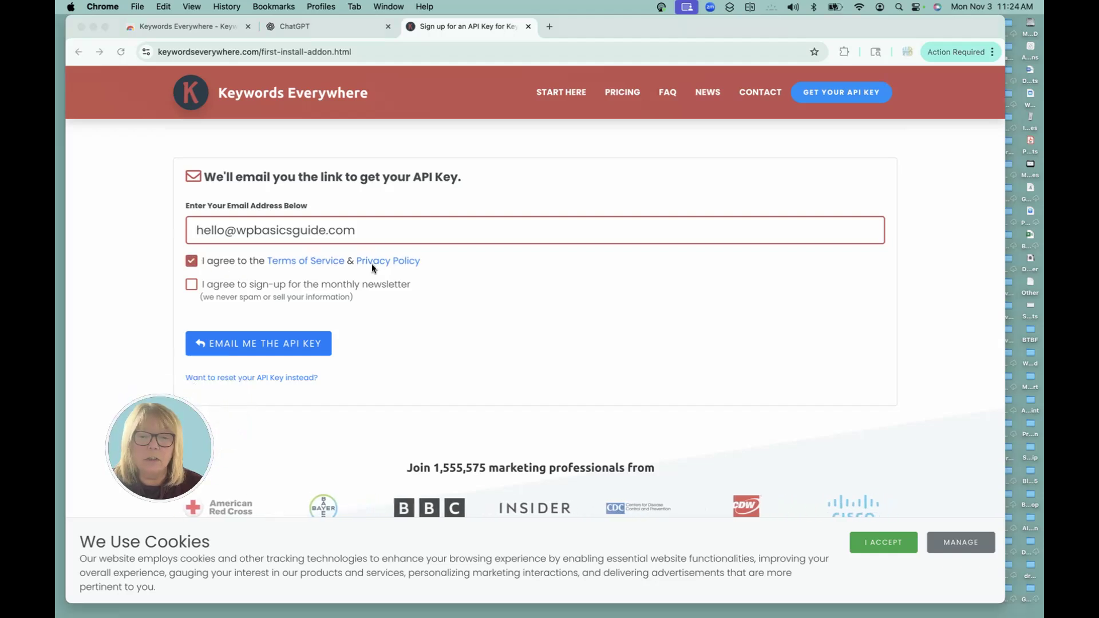
pyautogui.click(261, 345)
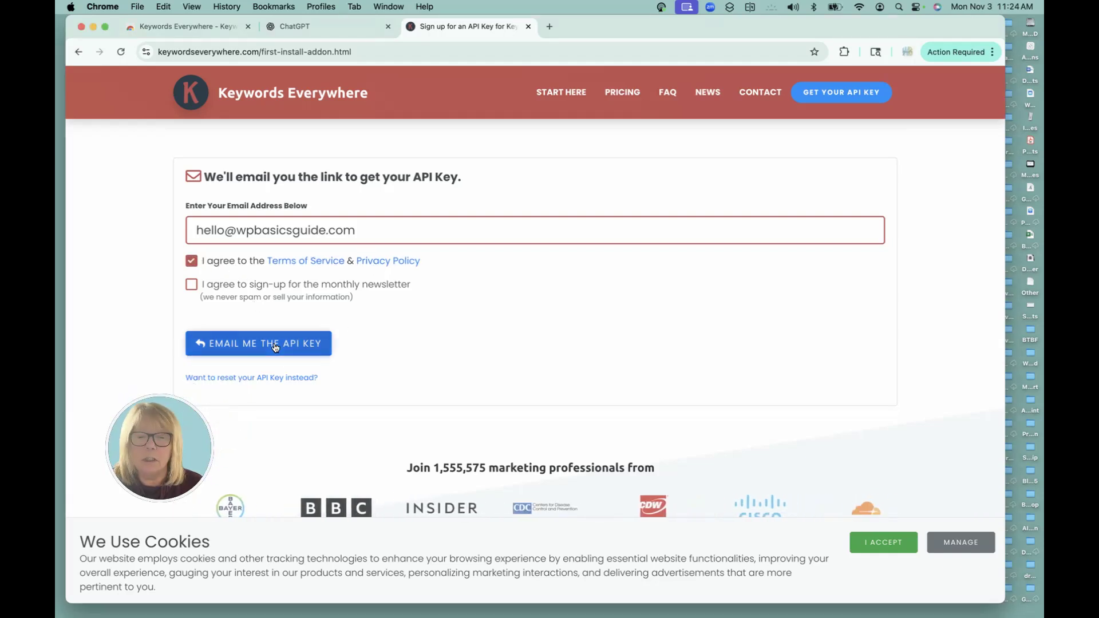
# Request the API key by e-mail and open Keywords Everywhere from Chrome's Extensions menu
pyautogui.click(260, 345)
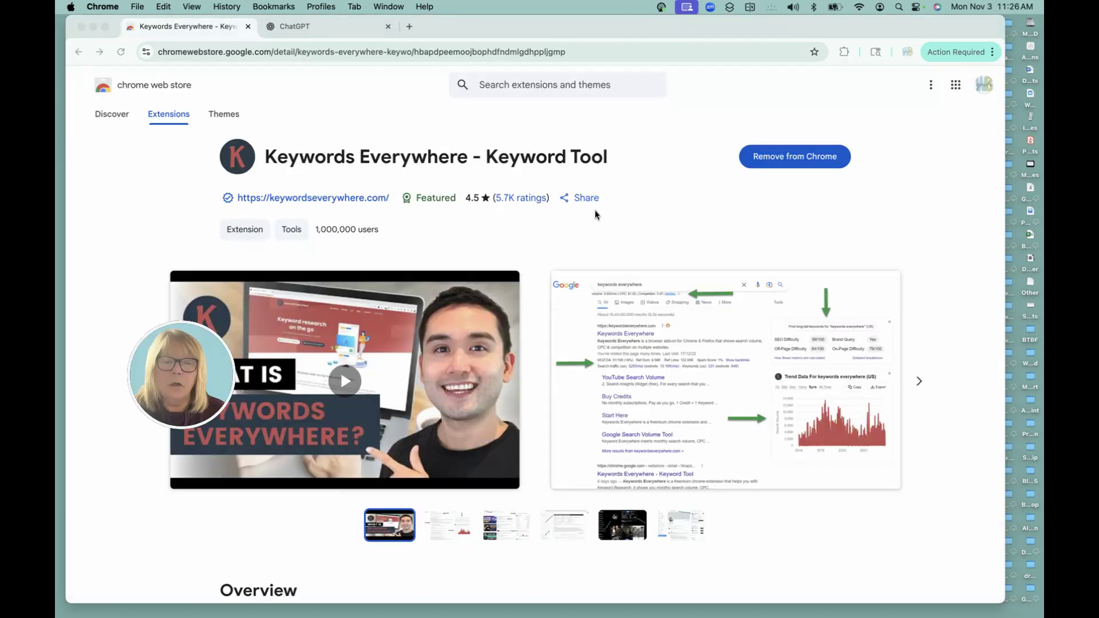
pyautogui.click(838, 77)
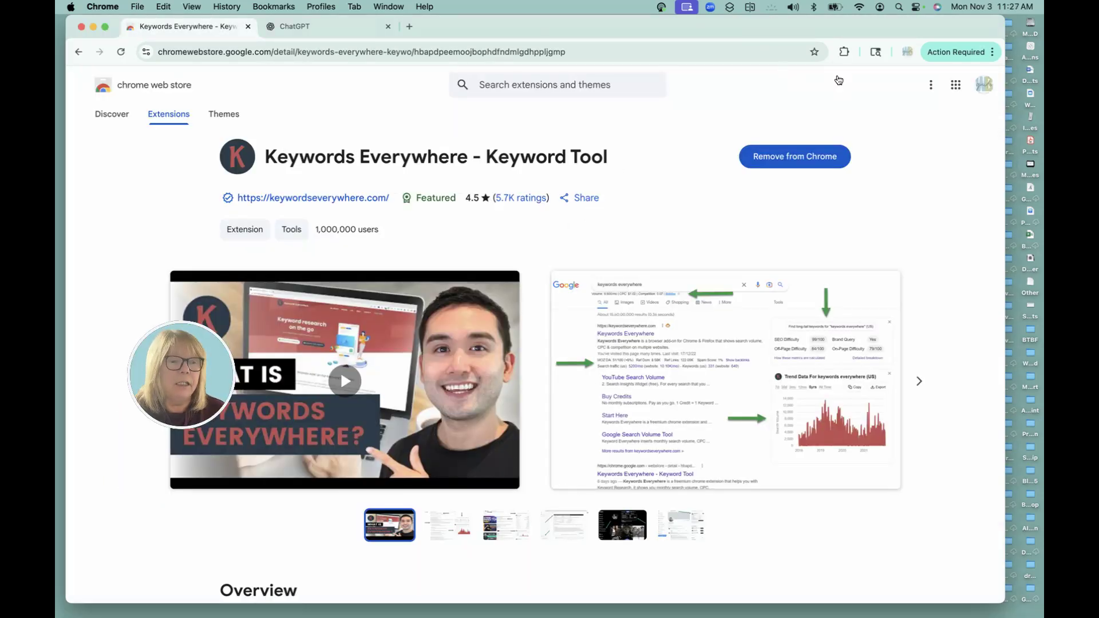
pyautogui.click(843, 52)
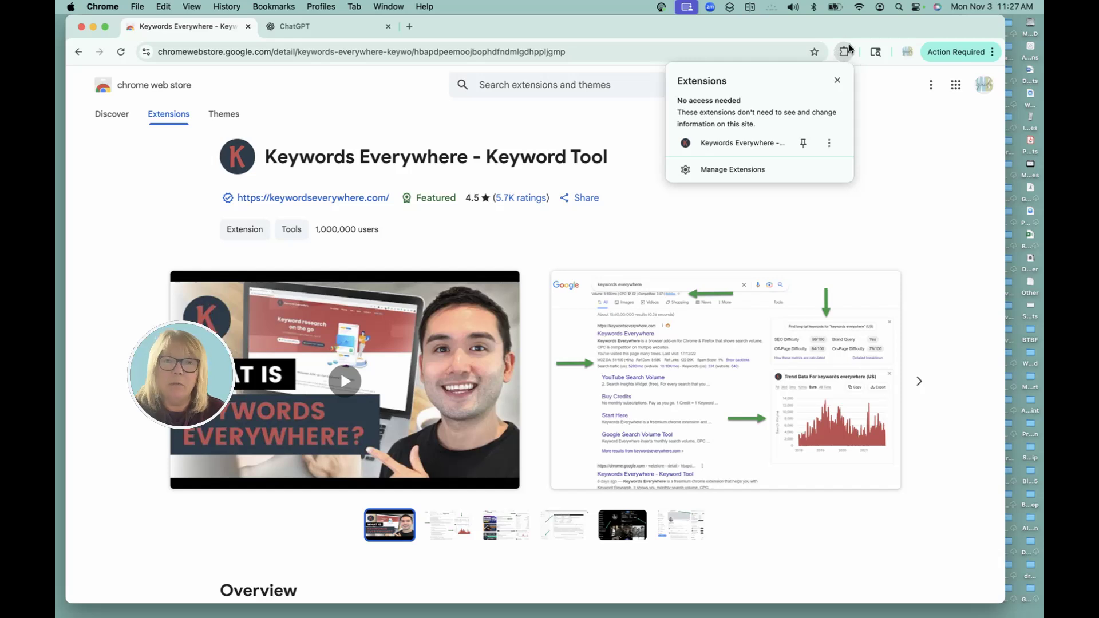
pyautogui.click(761, 144)
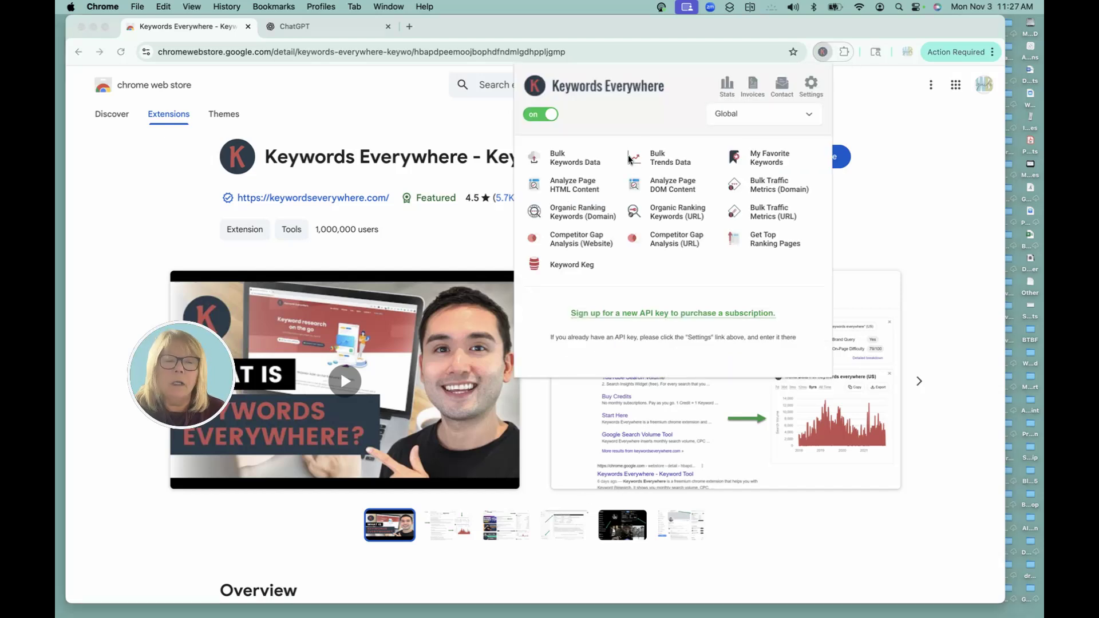
# Paste the API key into Keywords Everywhere settings, validate it, and go to the ChatGPT tab
pyautogui.click(813, 84)
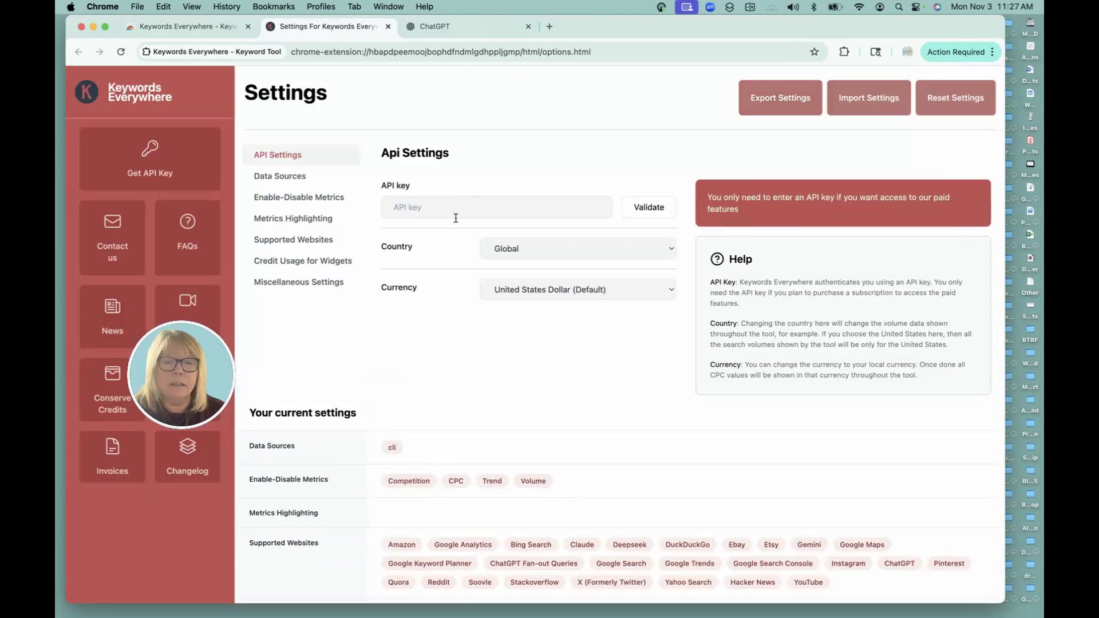
pyautogui.click(450, 207)
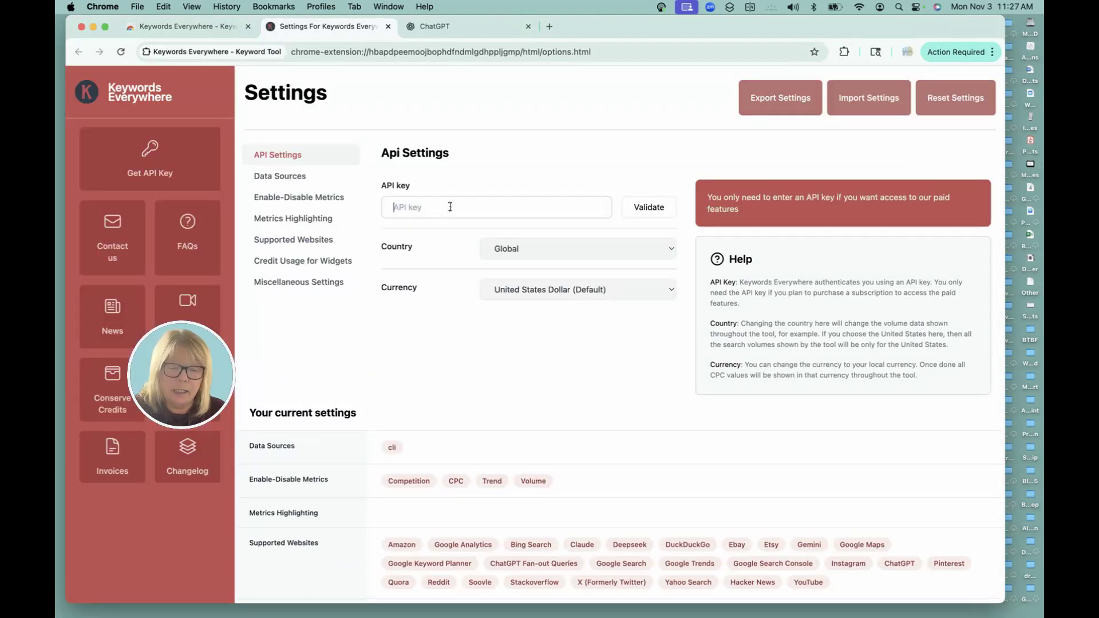
pyautogui.press('super+v')
pyautogui.click(648, 206)
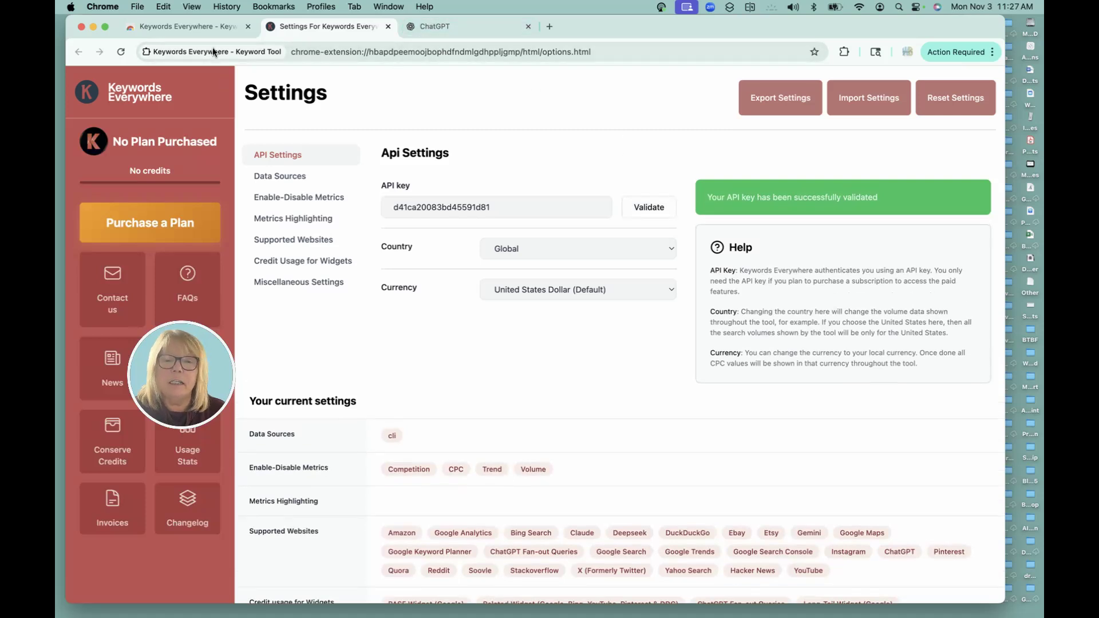
pyautogui.click(218, 27)
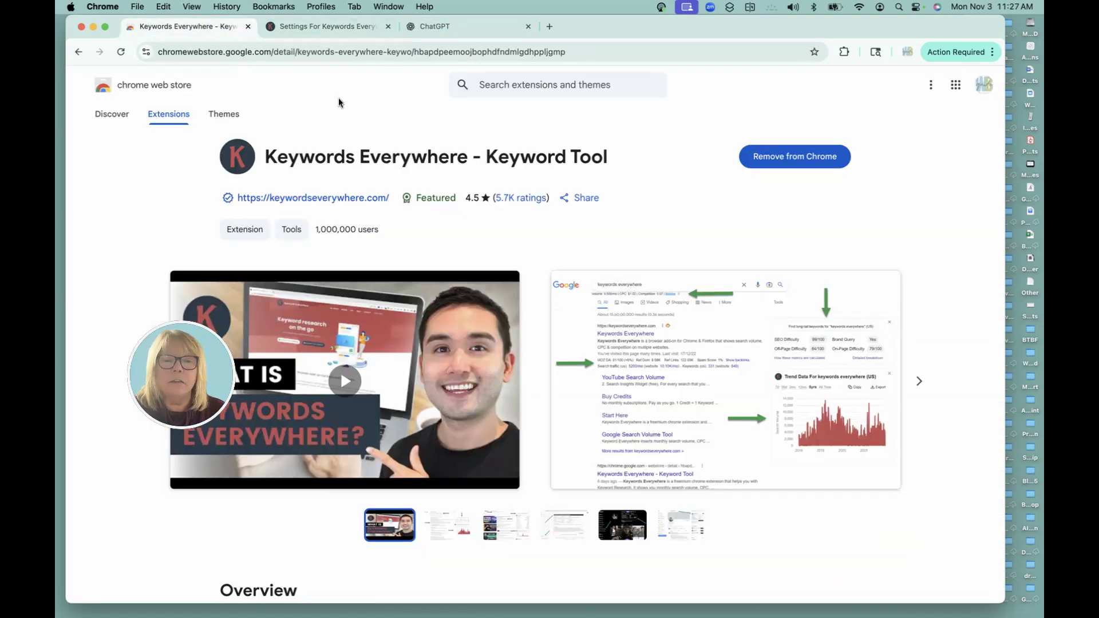
pyautogui.click(458, 27)
# Reload ChatGPT so the extension loads, and send a Pls Continue request
pyautogui.click(122, 52)
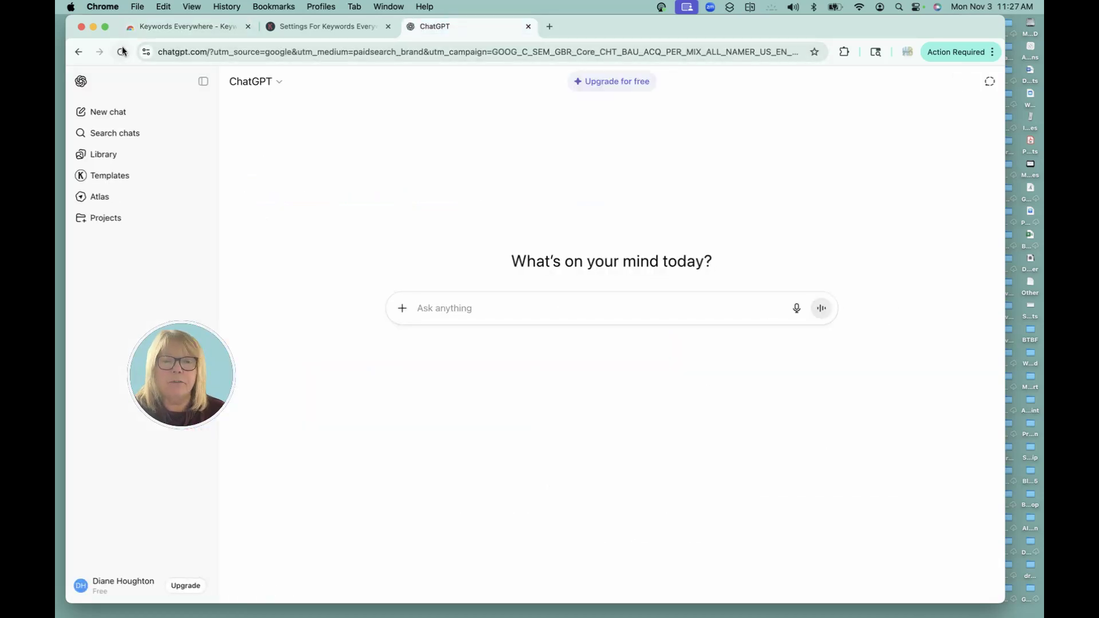
pyautogui.click(121, 52)
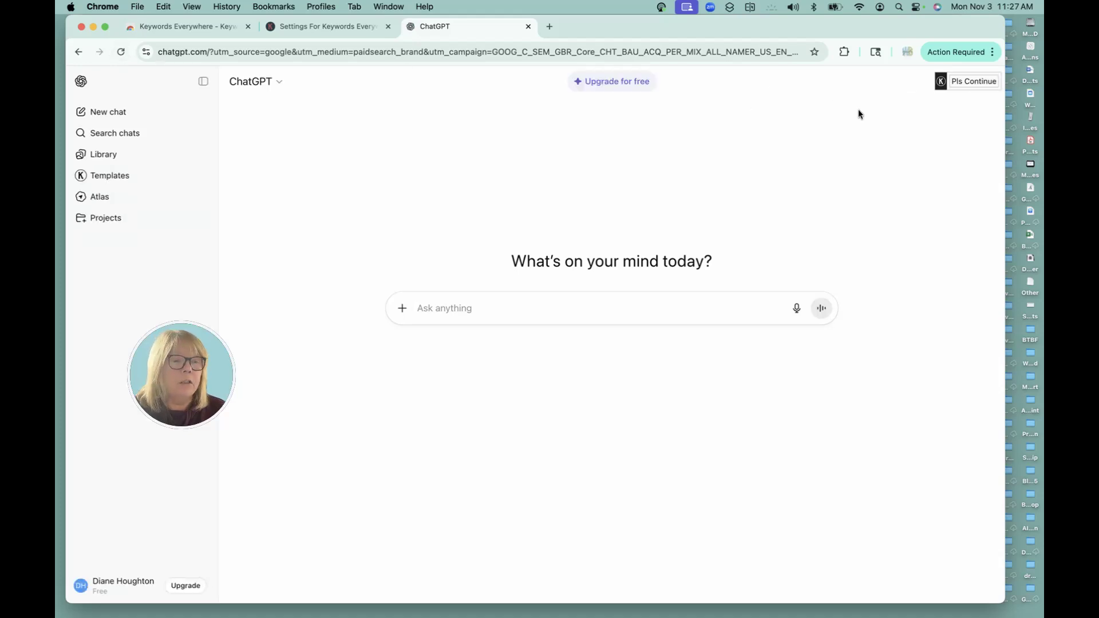
pyautogui.moveTo(967, 84)
pyautogui.click(967, 82)
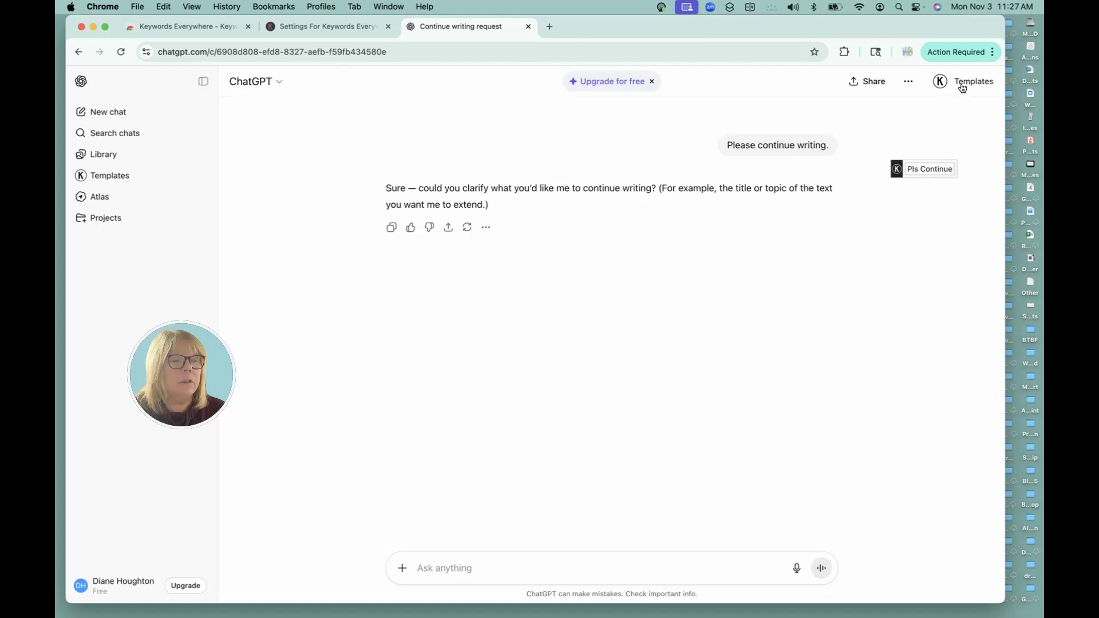
# Load the Keyword Strategy template from the SEO category, Keyword Research sub-category
pyautogui.click(970, 84)
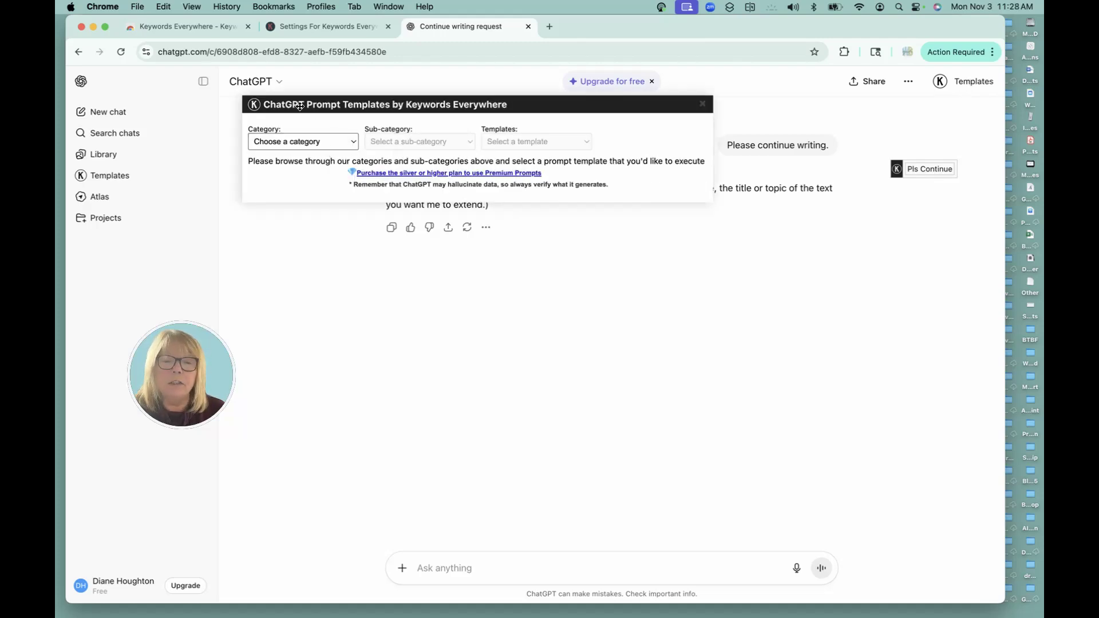
pyautogui.click(324, 142)
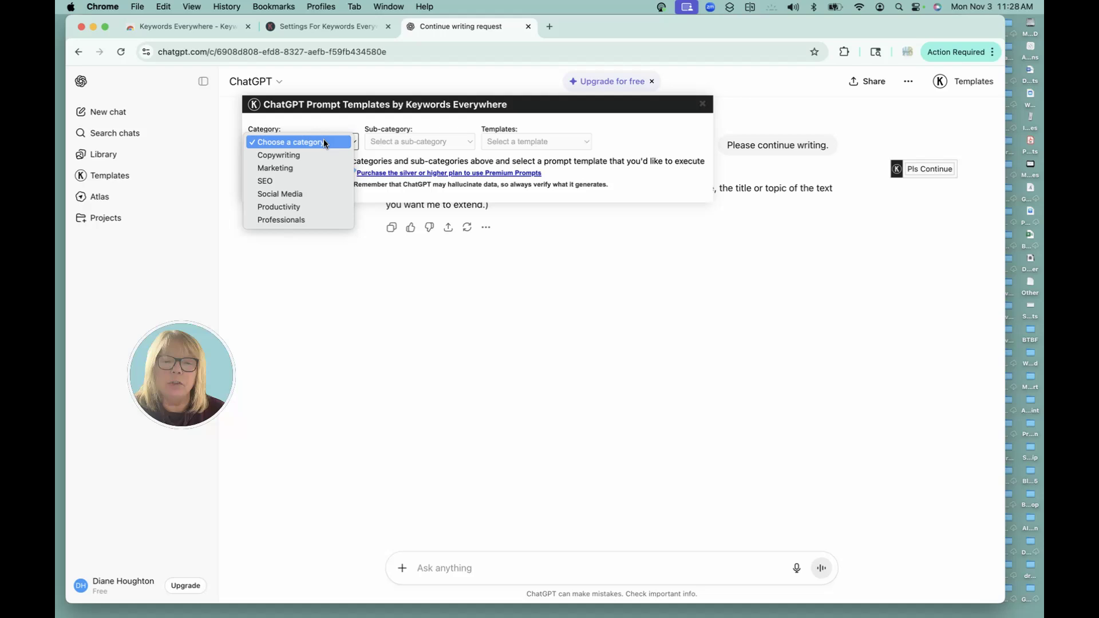
pyautogui.click(284, 184)
pyautogui.click(449, 142)
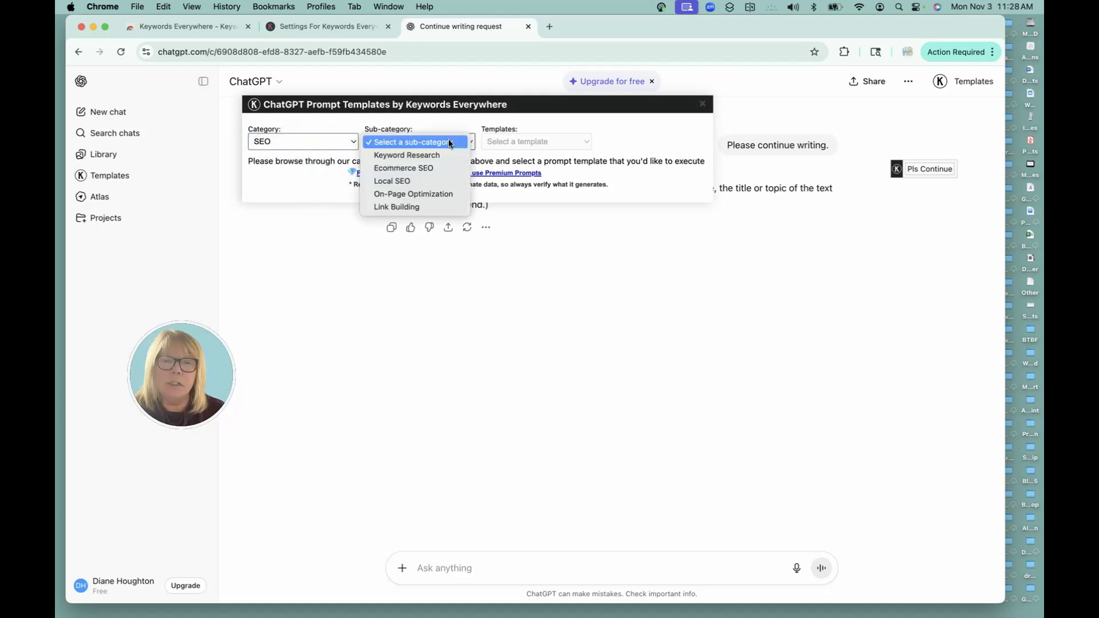
pyautogui.click(427, 159)
pyautogui.click(533, 142)
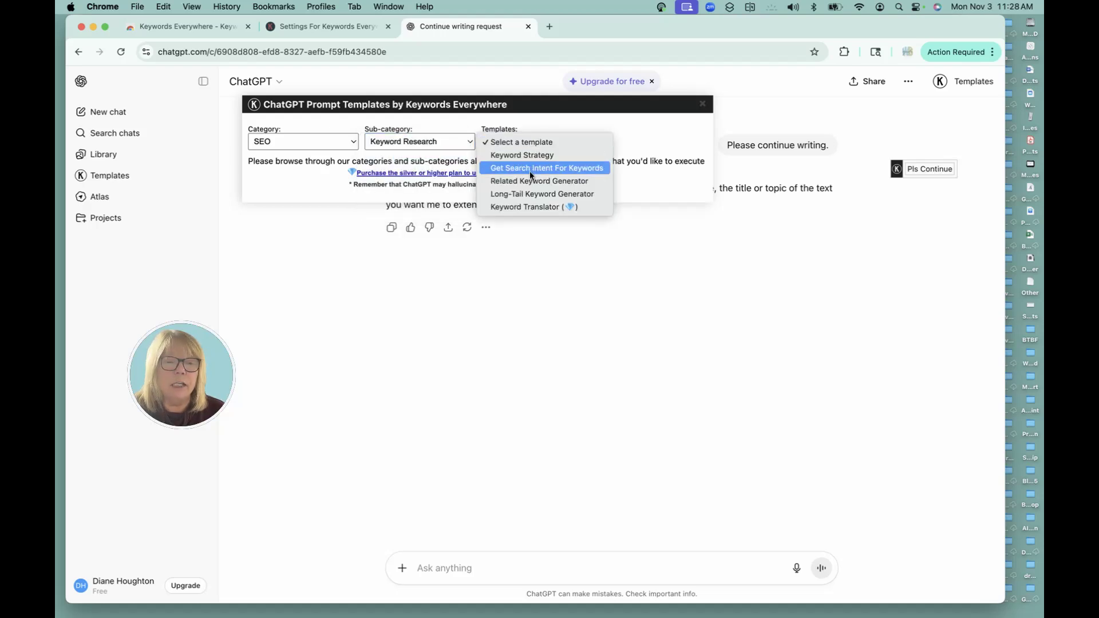
pyautogui.click(528, 156)
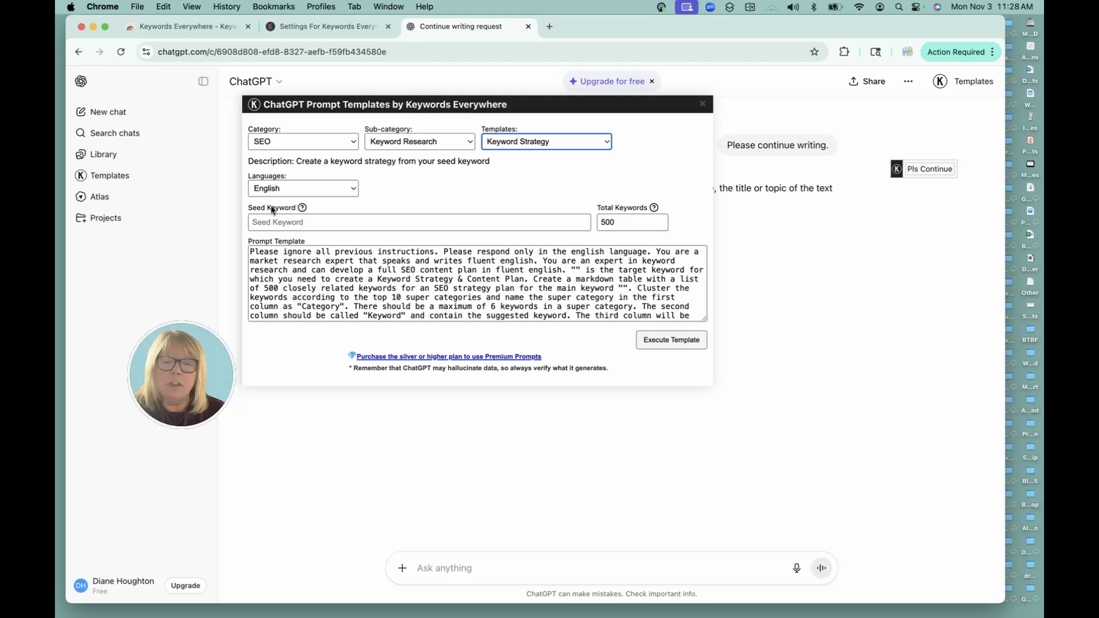
# Enter 'hike white mountains' as the Seed Keyword and execute the Keyword Strategy template
pyautogui.click(327, 223)
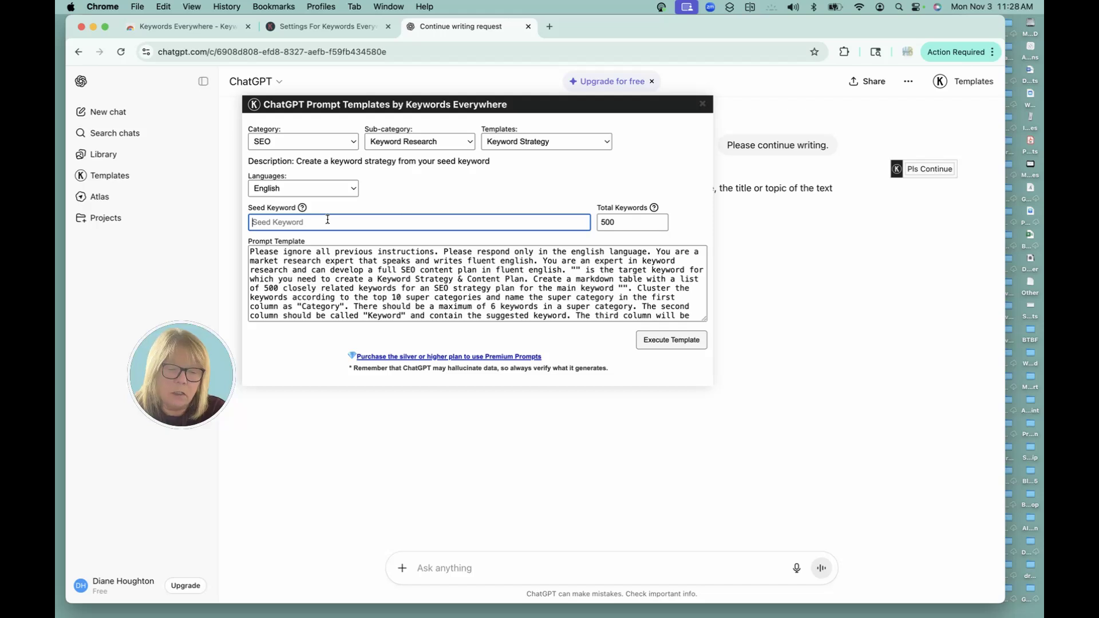
pyautogui.write('hike n')
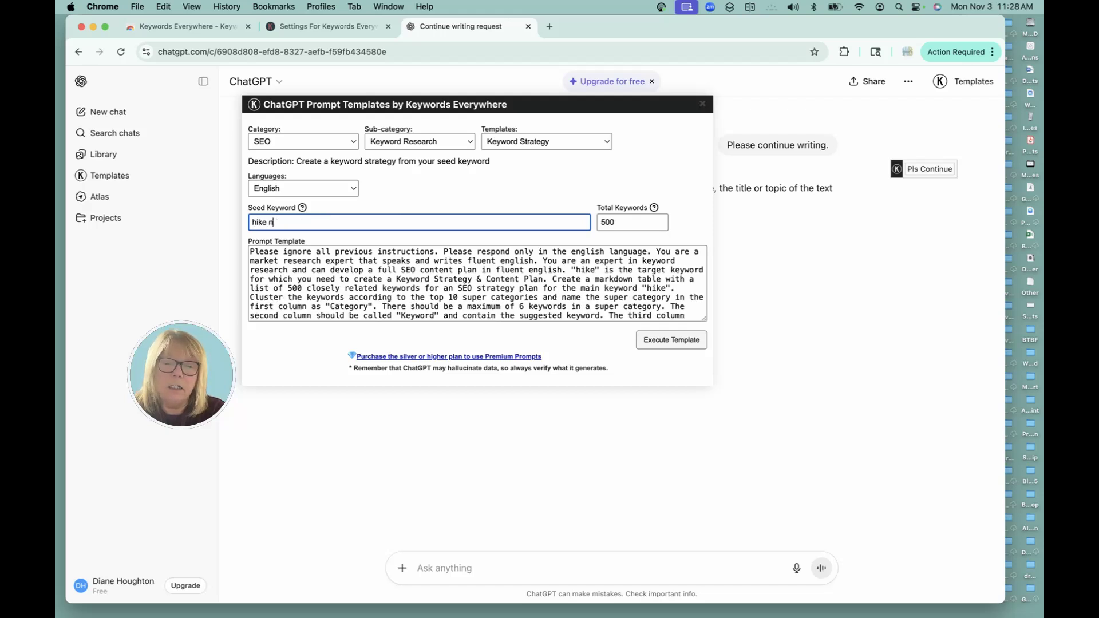
pyautogui.write('ew')
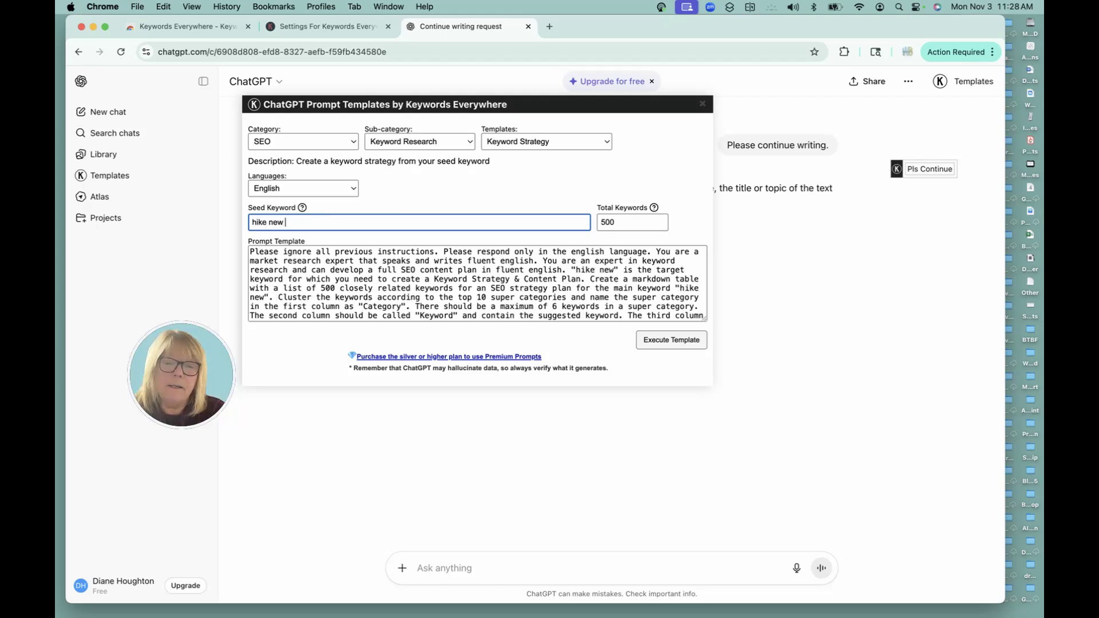
pyautogui.press('BackSpace')
pyautogui.press('BackSpace')
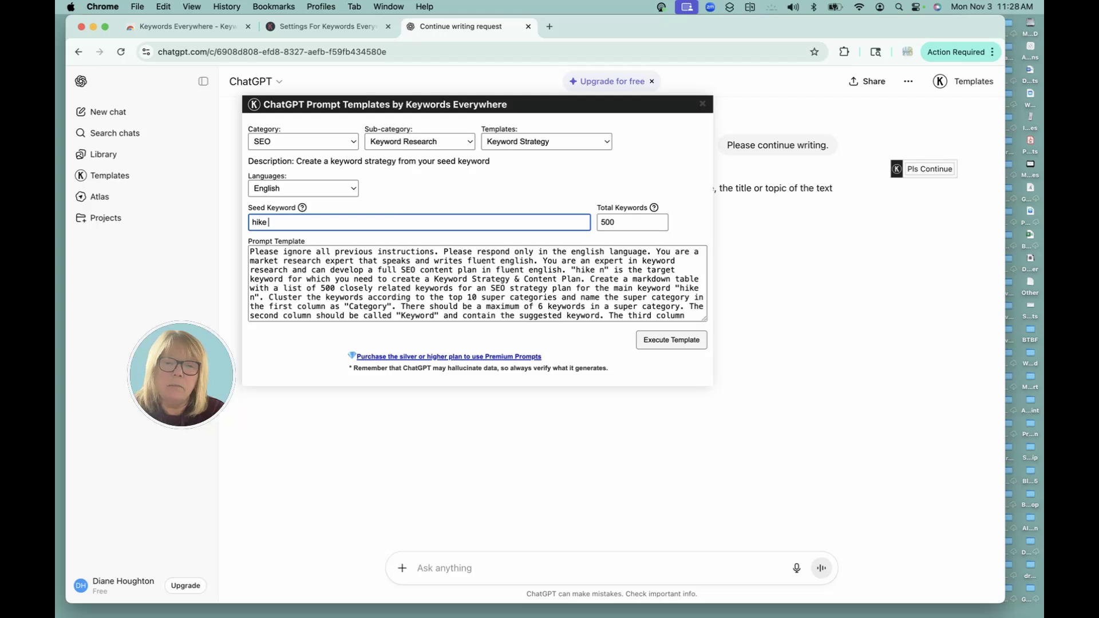
pyautogui.write('white mou')
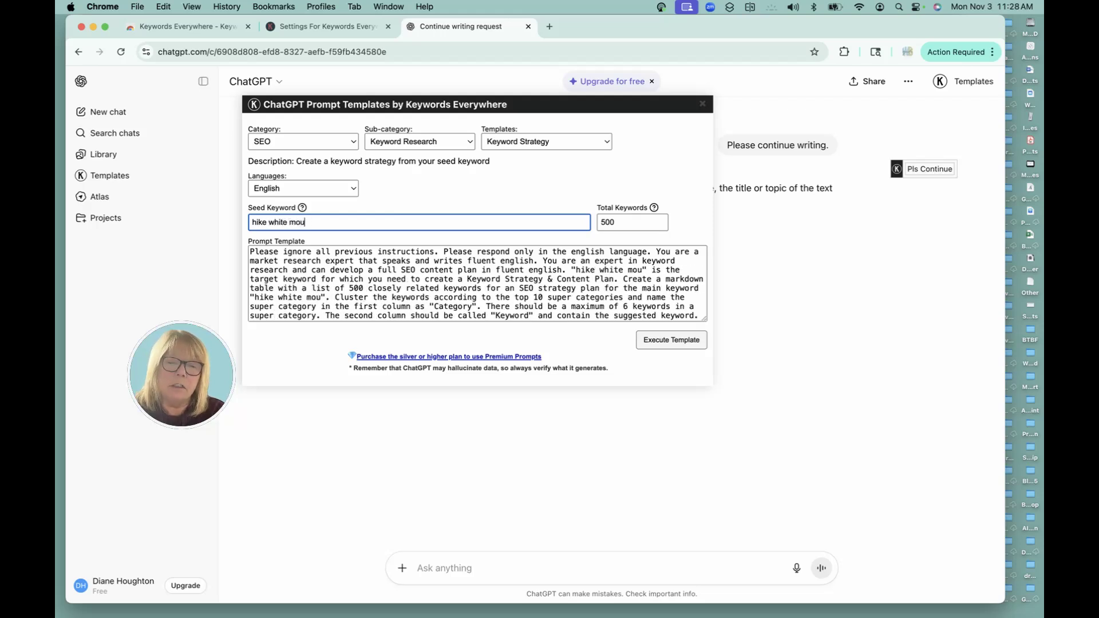
pyautogui.write('ntains')
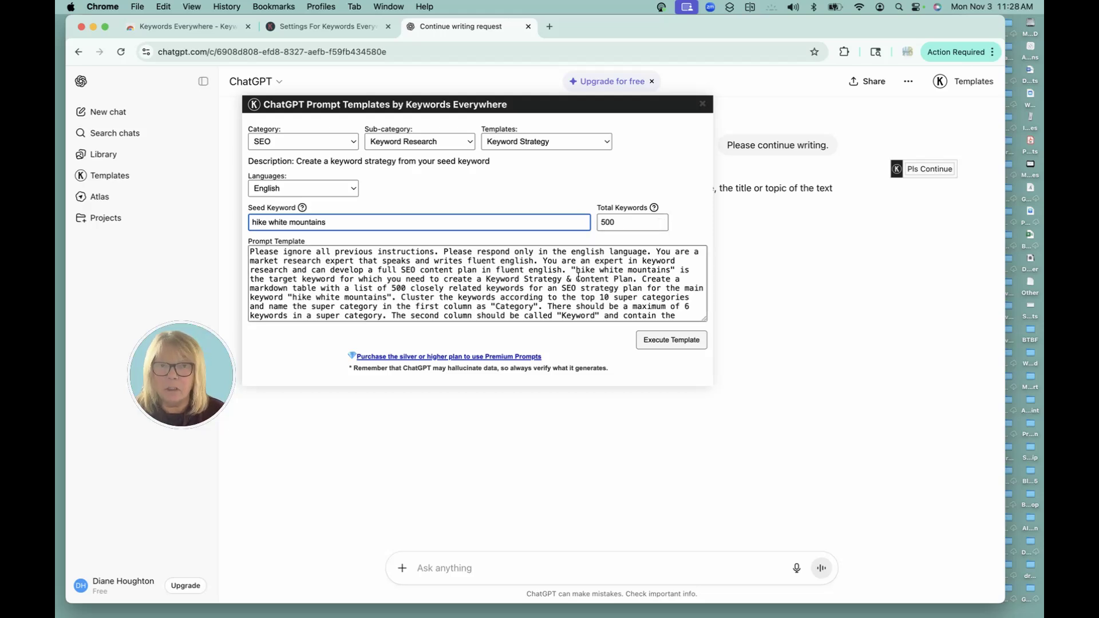
pyautogui.click(670, 340)
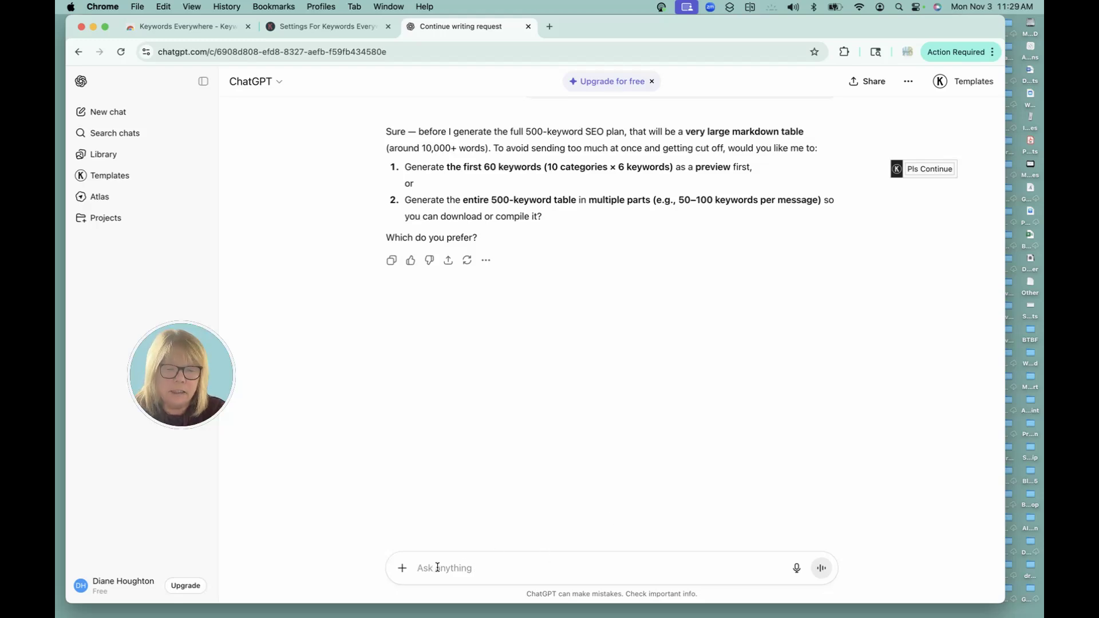
# Reply 'first 60' to ChatGPT to request only the first 60 keywords
pyautogui.write('first 60')
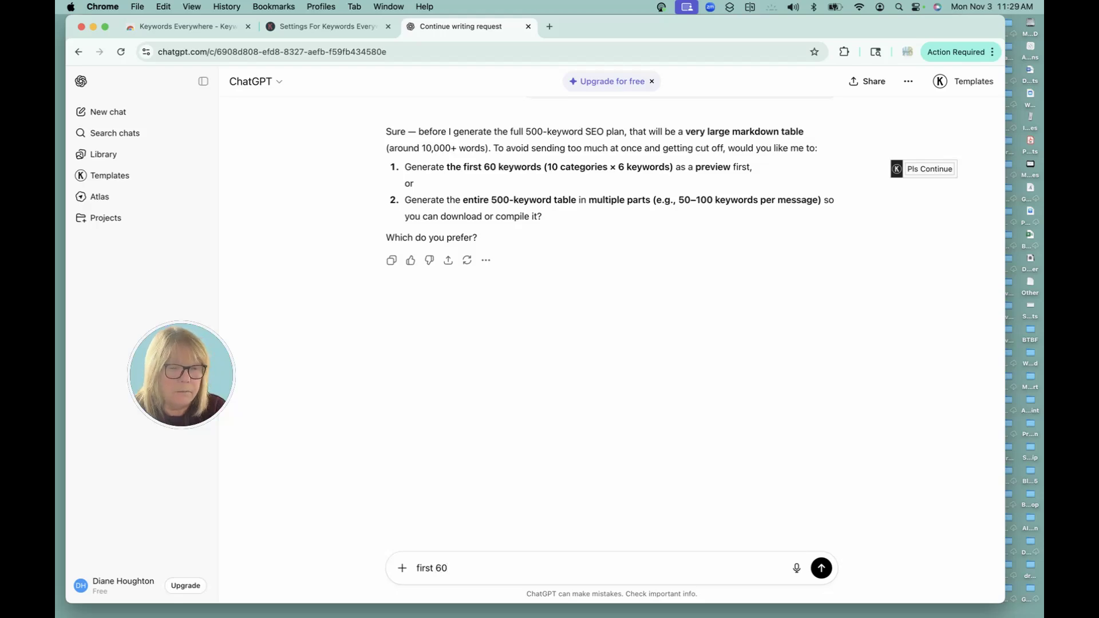
pyautogui.press('Return')
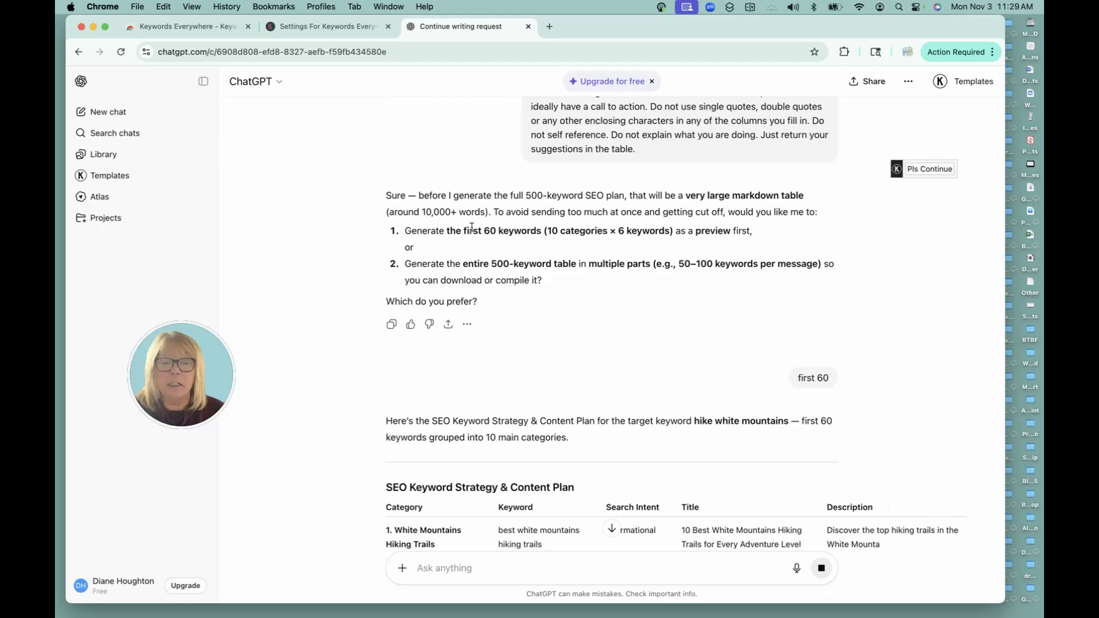
# Scroll through the streaming keyword table, from Hiking Seasons & Weather to Hiking Gear & Preparation
pyautogui.scroll(-1, 472, 255)
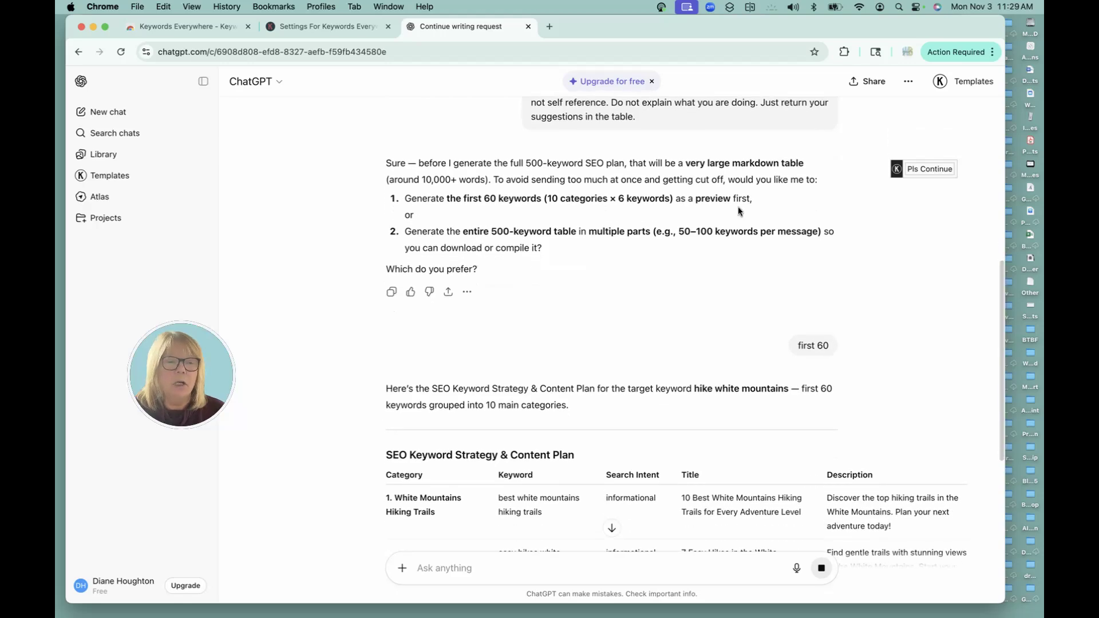
pyautogui.scroll(-2, 623, 246)
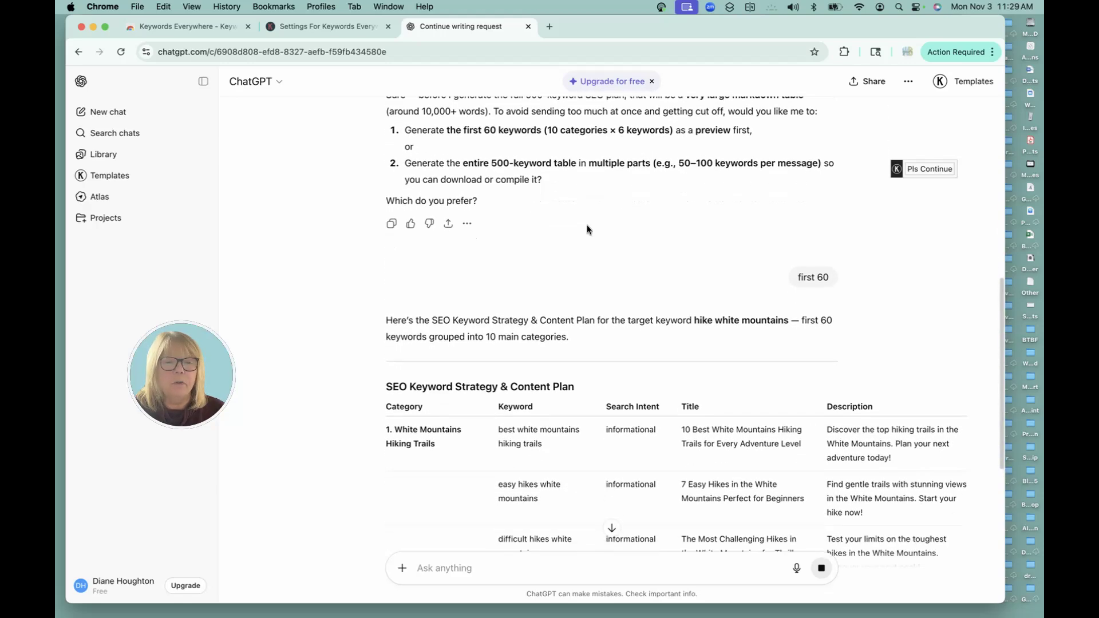
pyautogui.scroll(-5, 579, 210)
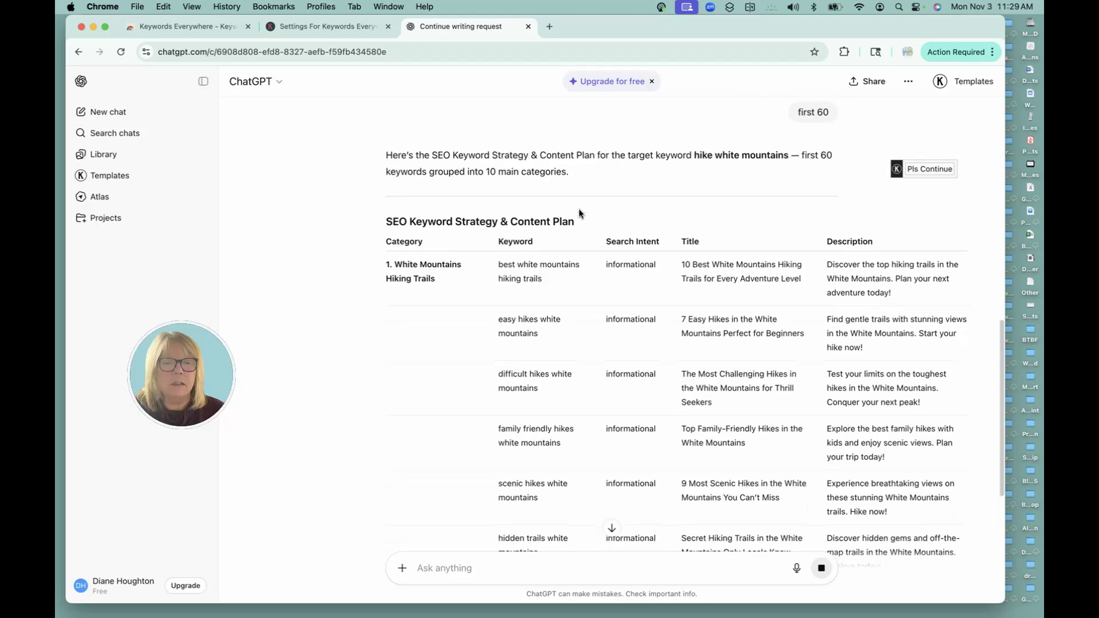
pyautogui.scroll(-1, 578, 212)
pyautogui.scroll(-1, 577, 212)
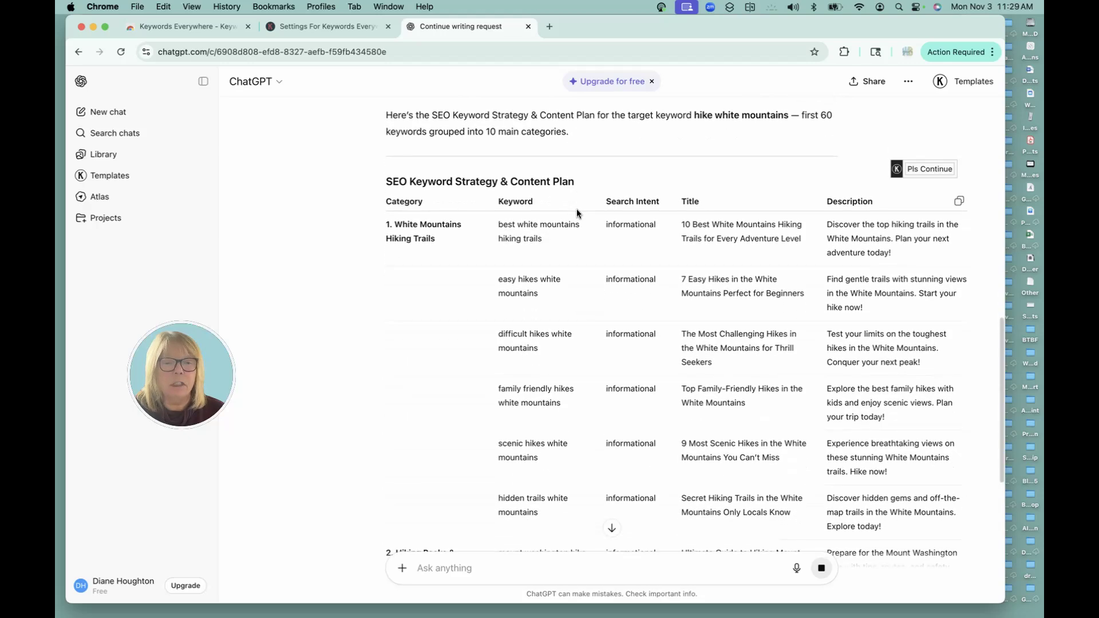
pyautogui.scroll(-2, 577, 213)
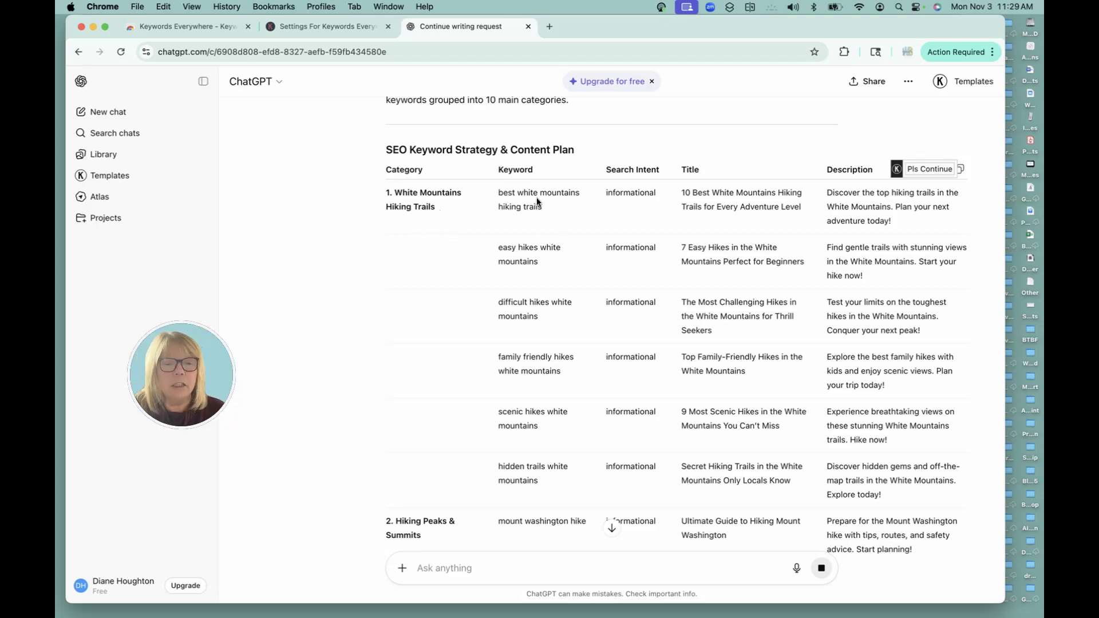
pyautogui.scroll(-1, 532, 211)
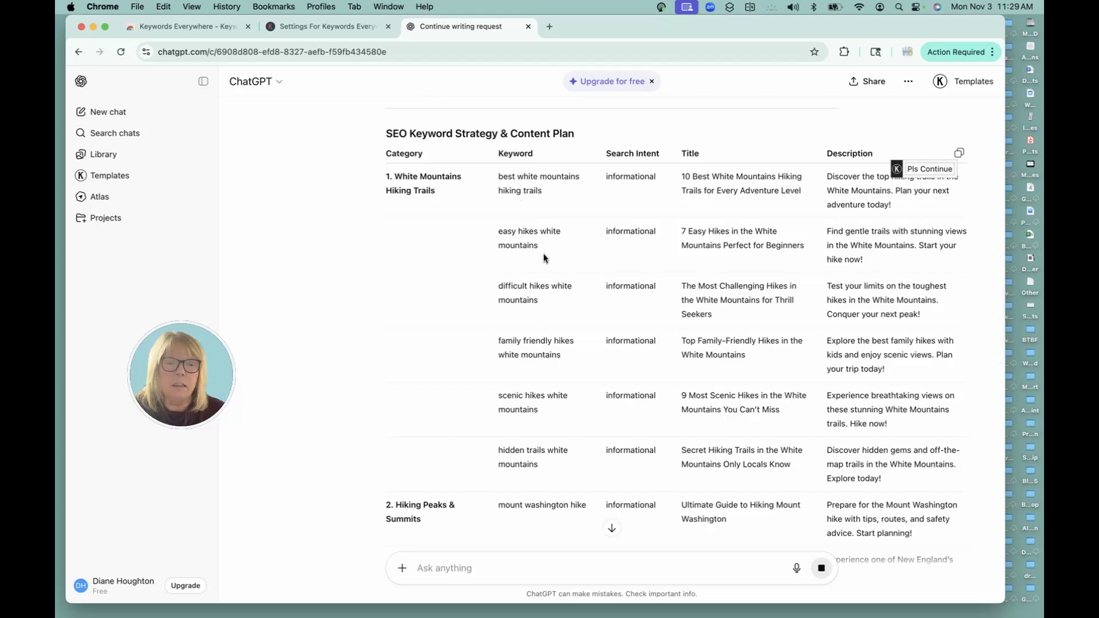
pyautogui.scroll(-5, 541, 305)
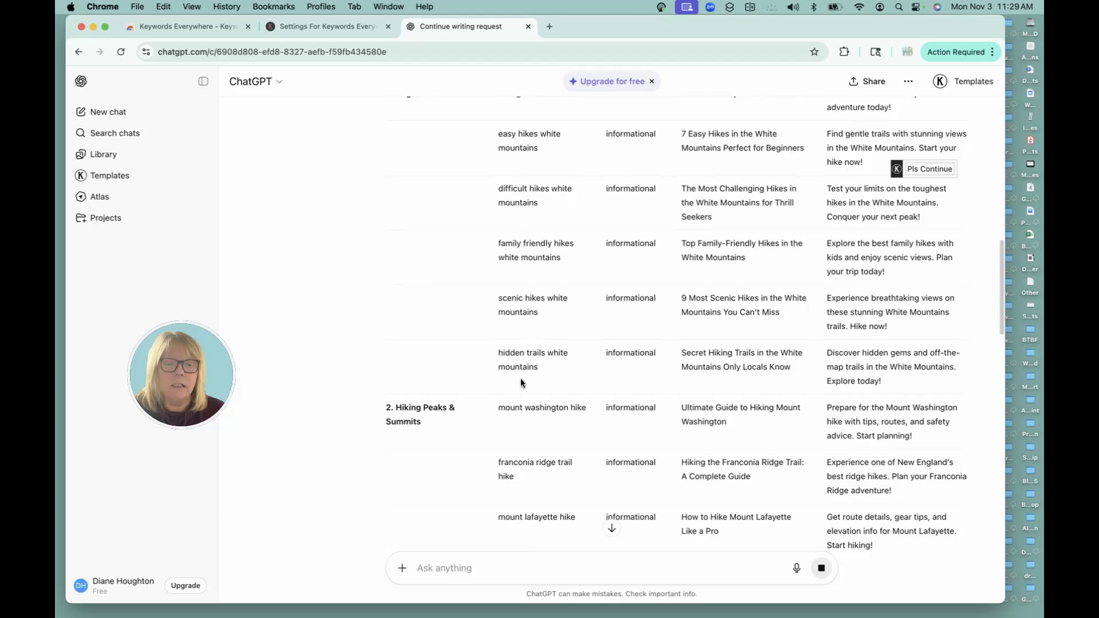
pyautogui.scroll(8, 524, 367)
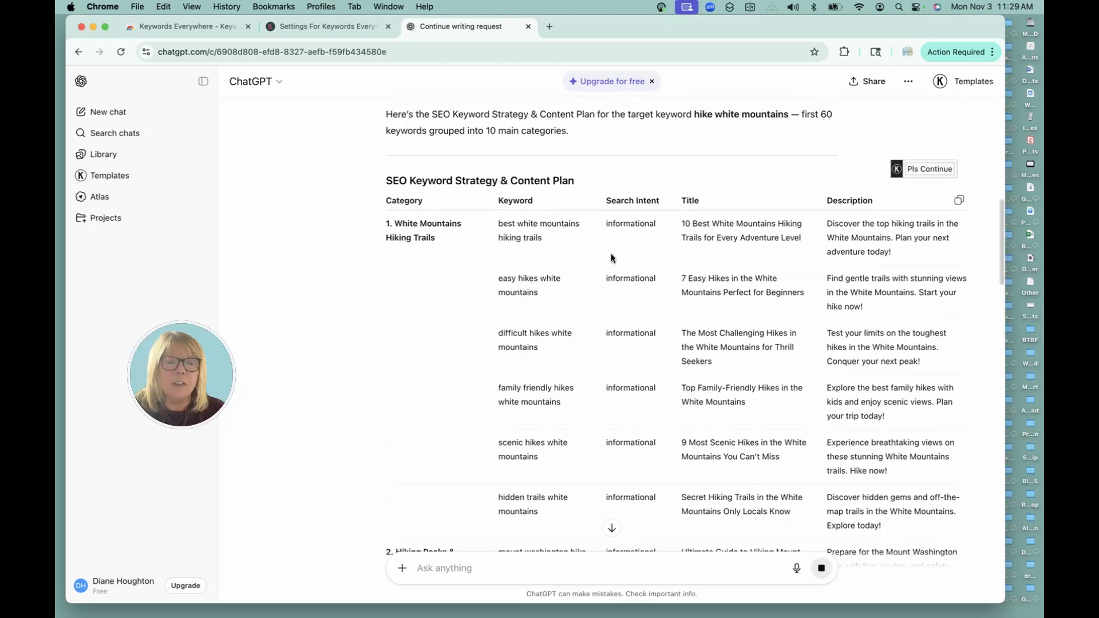
pyautogui.scroll(-3, 651, 246)
pyautogui.scroll(-15, 634, 276)
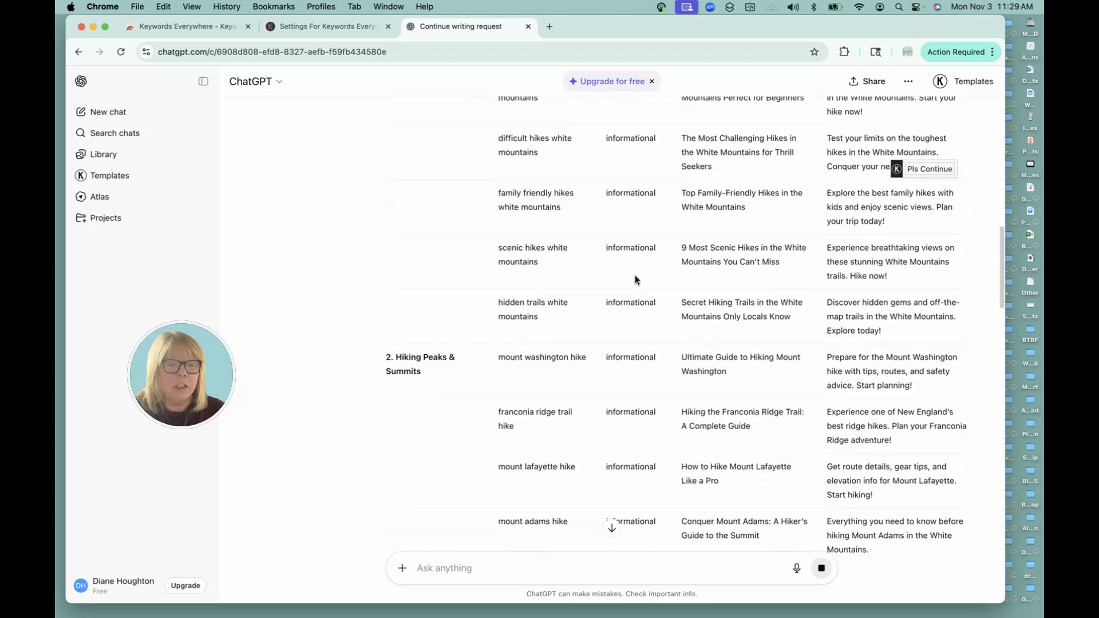
pyautogui.scroll(-20, 633, 274)
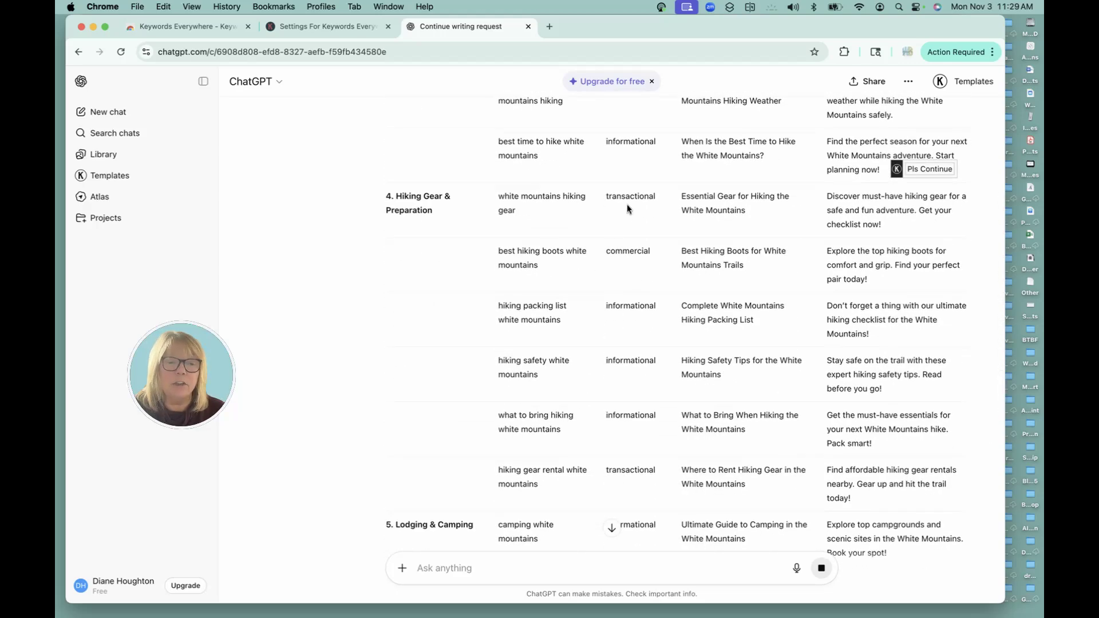
pyautogui.scroll(20, 637, 266)
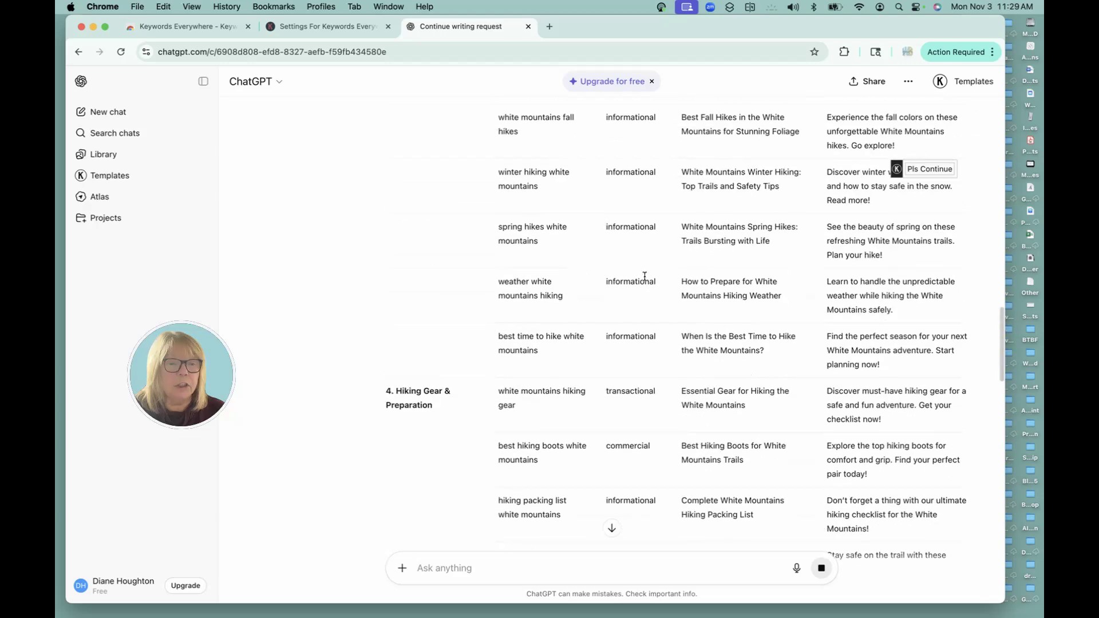
pyautogui.scroll(7, 643, 277)
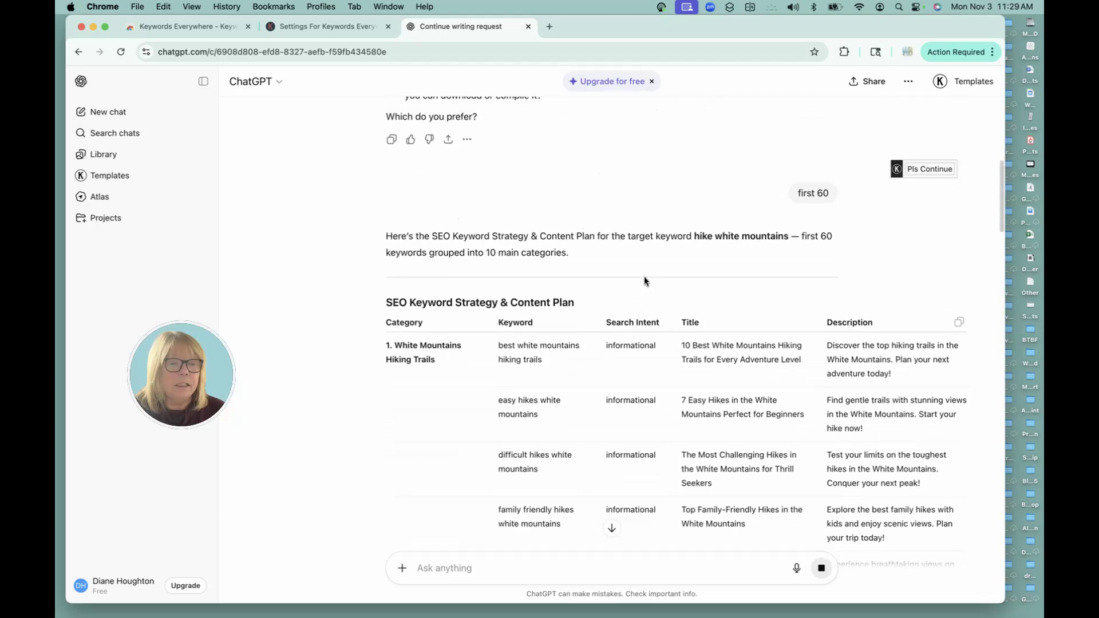
pyautogui.scroll(-2, 644, 277)
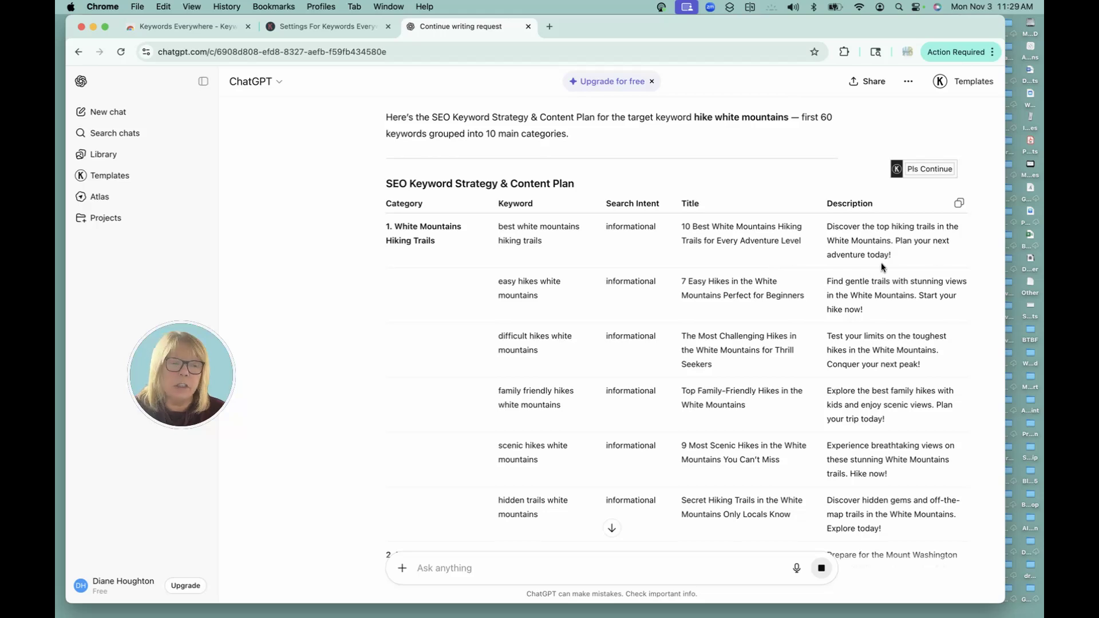
pyautogui.scroll(-5, 651, 349)
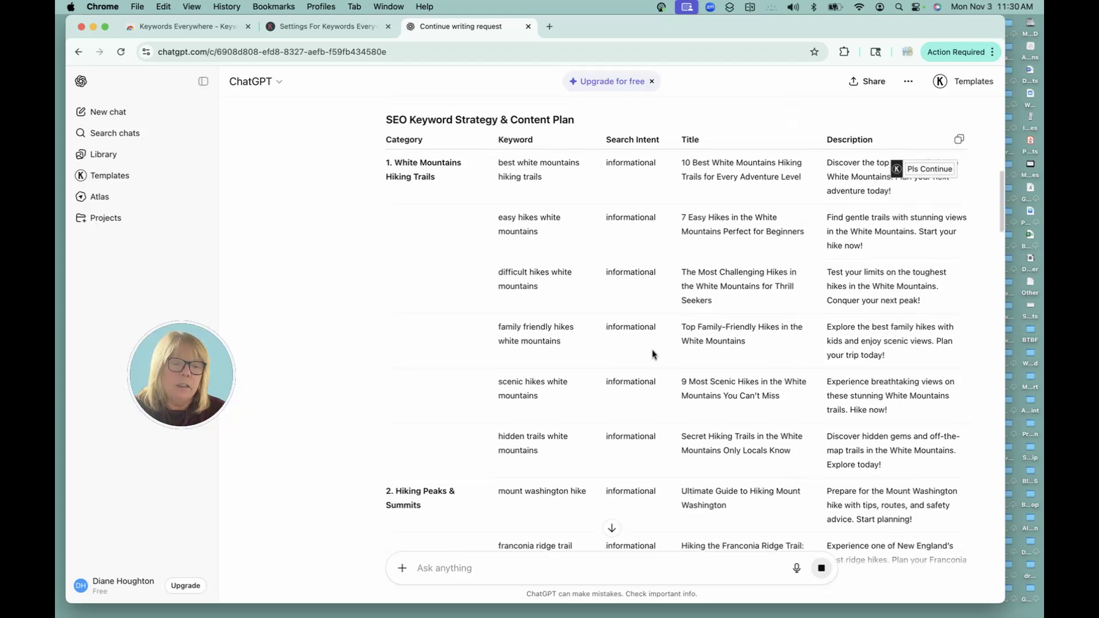
pyautogui.scroll(-5, 652, 349)
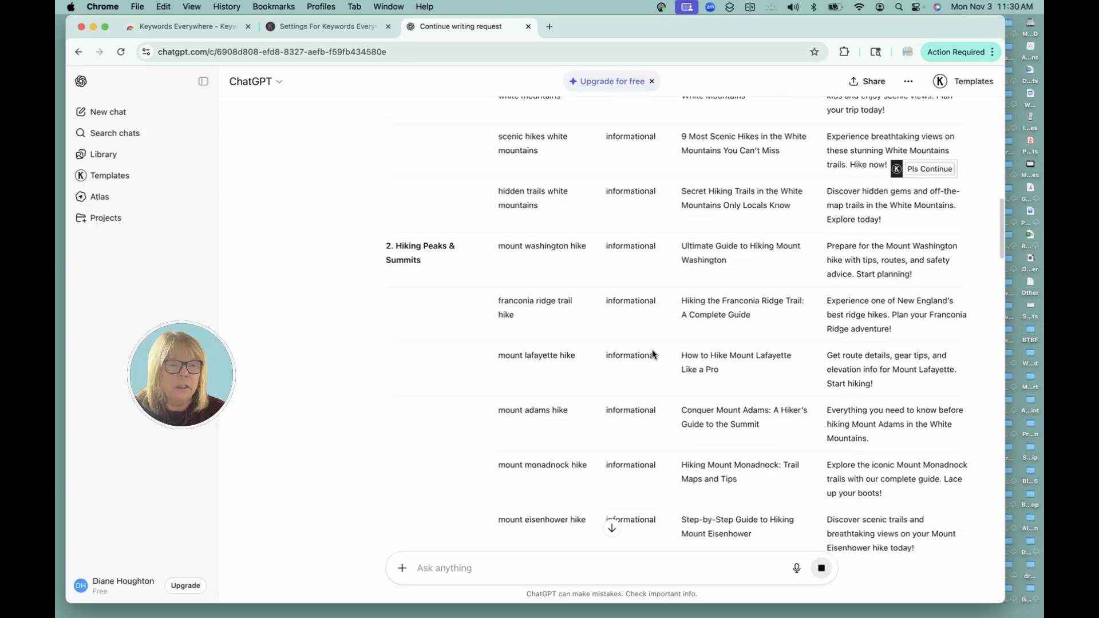
pyautogui.scroll(-5, 652, 349)
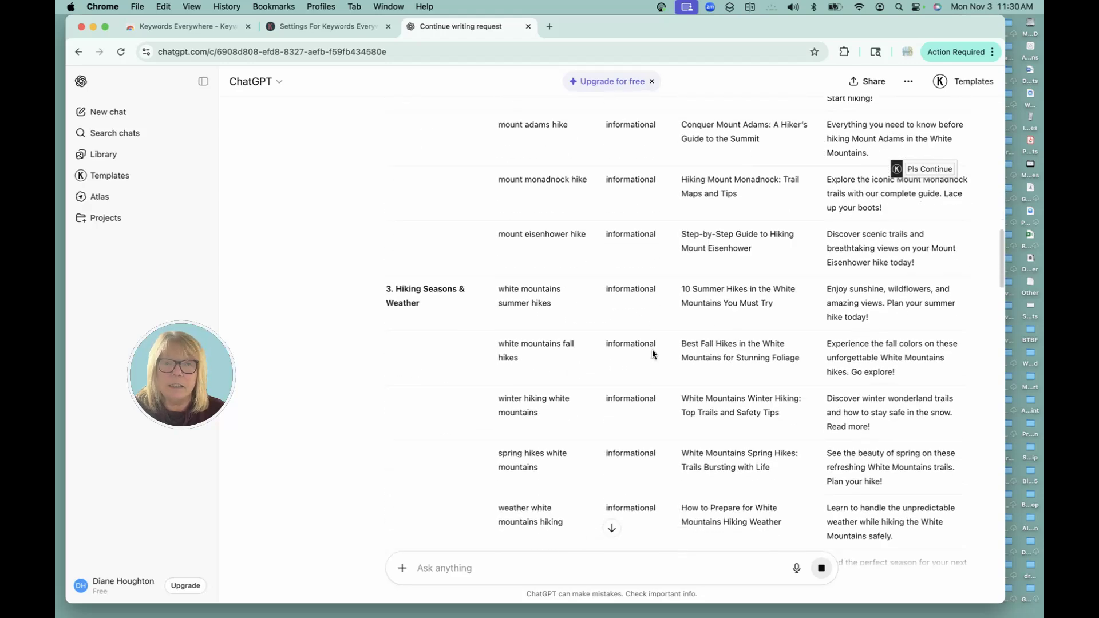
pyautogui.scroll(-2, 653, 353)
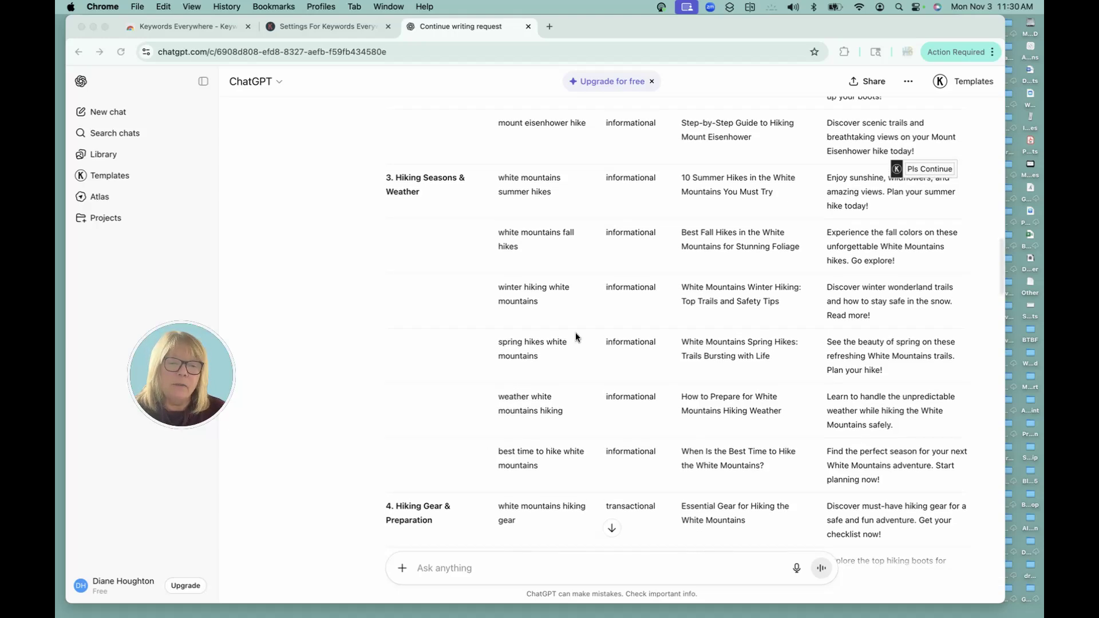
# Scroll to the Hiking Peaks & Summits rows and select the 'franconia ridge trail hike' keyword
pyautogui.scroll(5, 575, 337)
pyautogui.scroll(4, 558, 285)
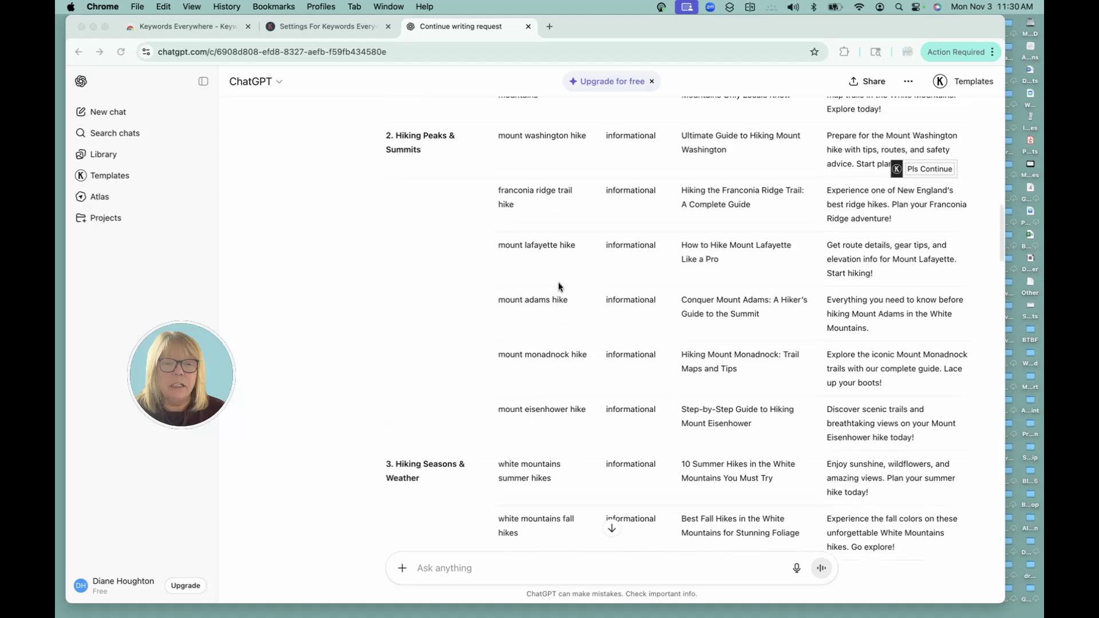
pyautogui.scroll(10, 558, 284)
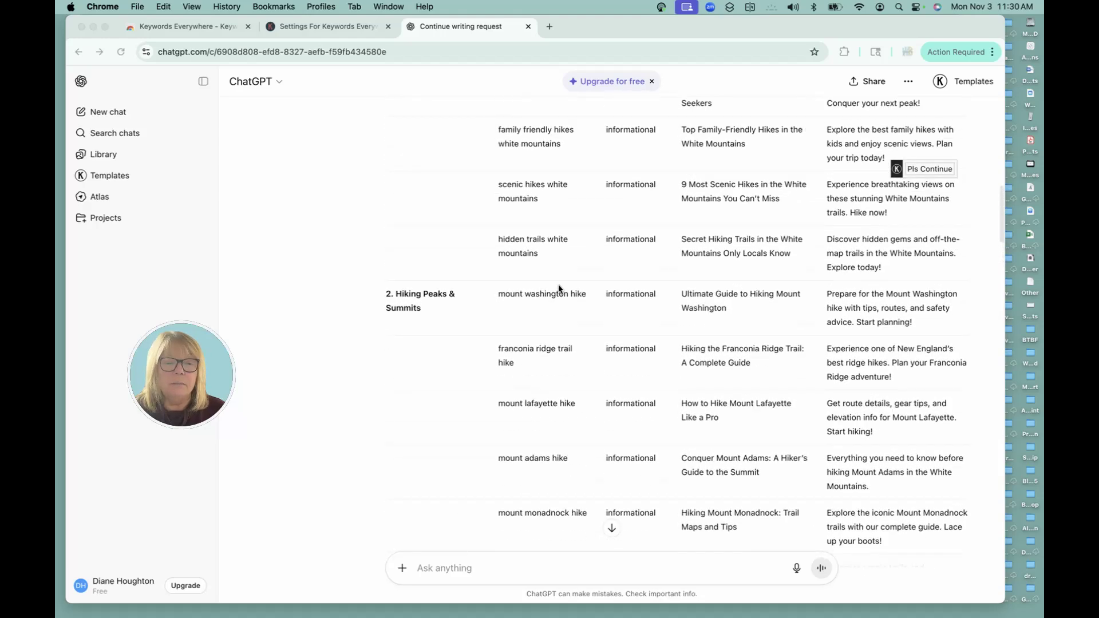
pyautogui.scroll(-2, 558, 283)
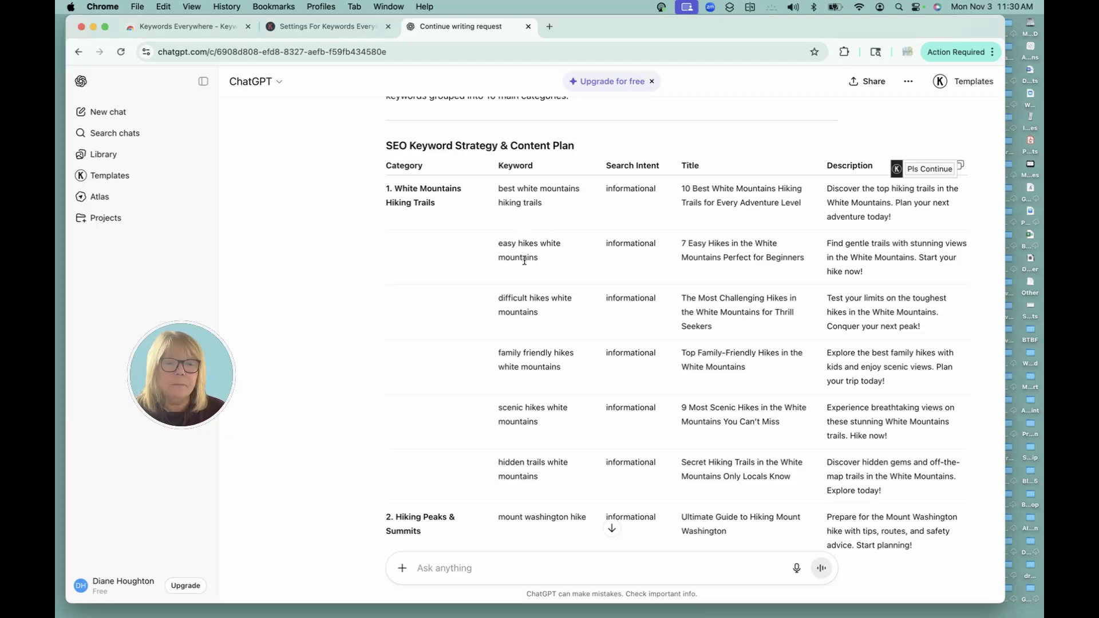
pyautogui.scroll(-3, 523, 260)
pyautogui.scroll(-6, 524, 259)
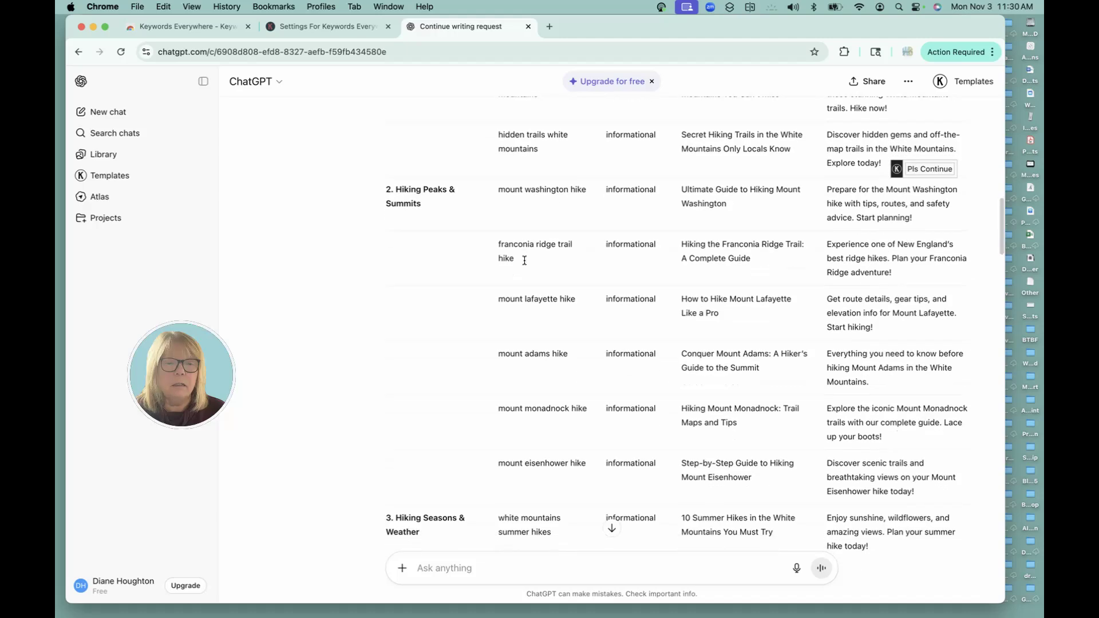
pyautogui.scroll(2, 523, 260)
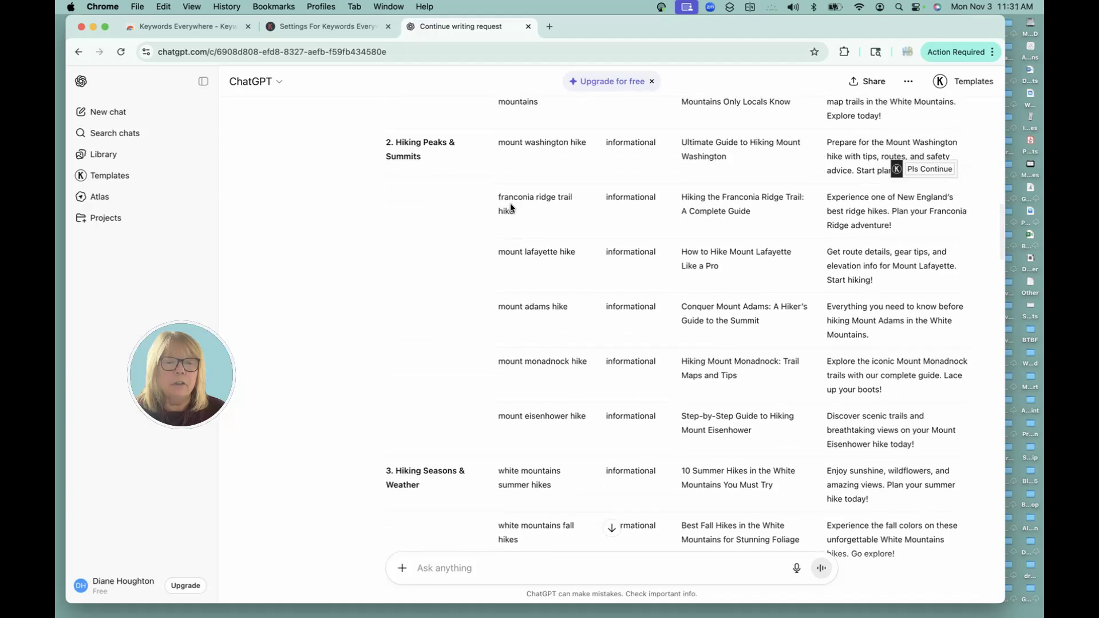
pyautogui.tripleClick(508, 200)
pyautogui.press('super+c')
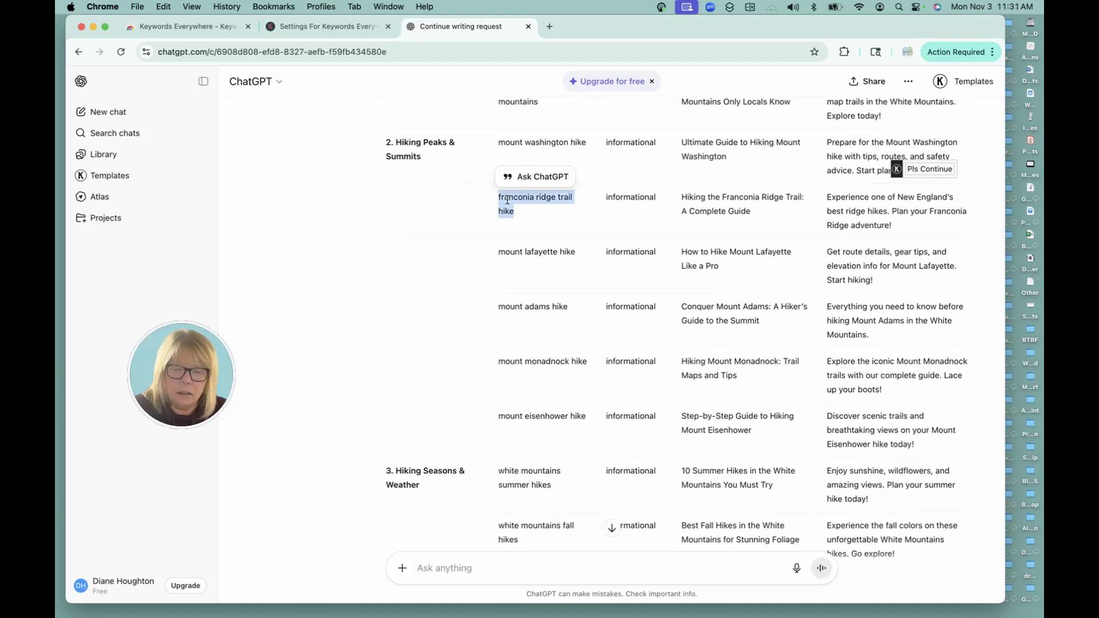
# Search Google for 'rightblogger' in a new tab and open the RightBlogger homepage
pyautogui.click(549, 26)
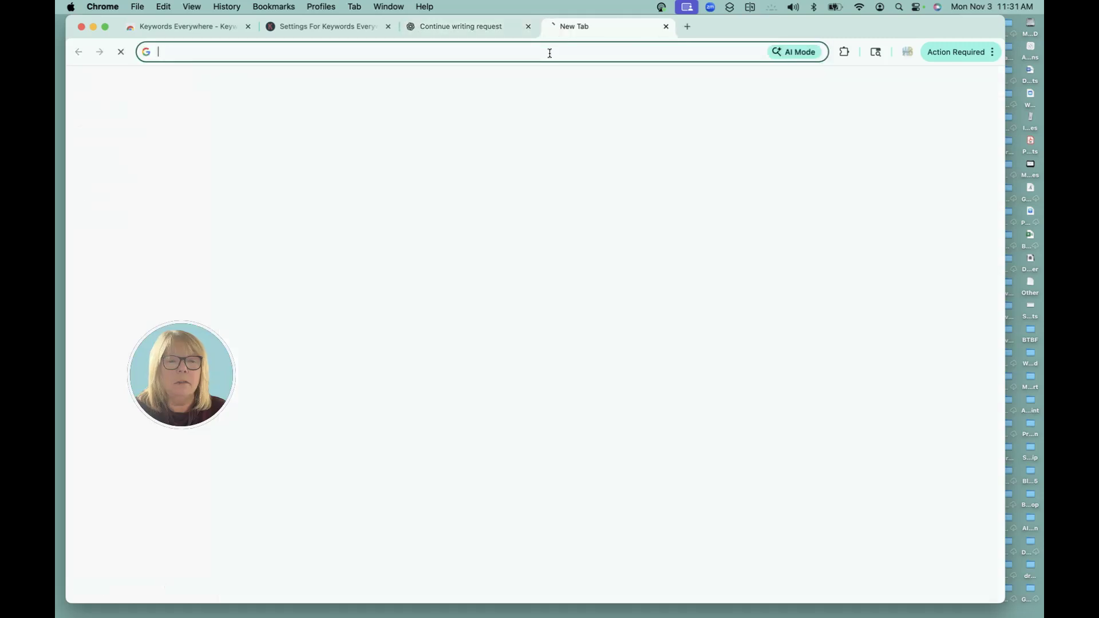
pyautogui.write('ri')
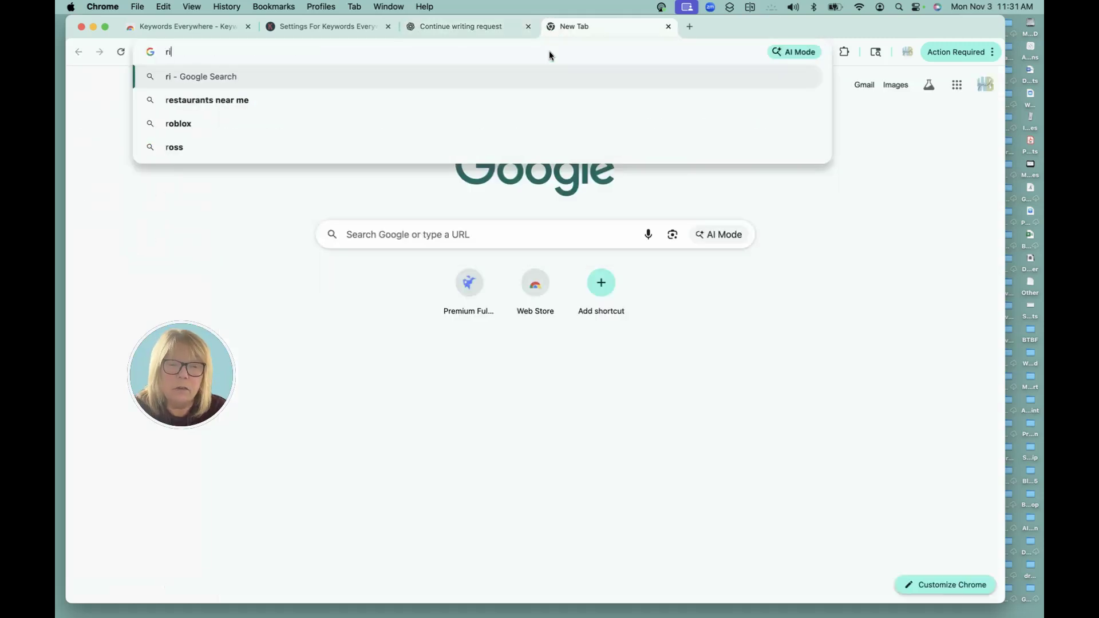
pyautogui.write('ghtb')
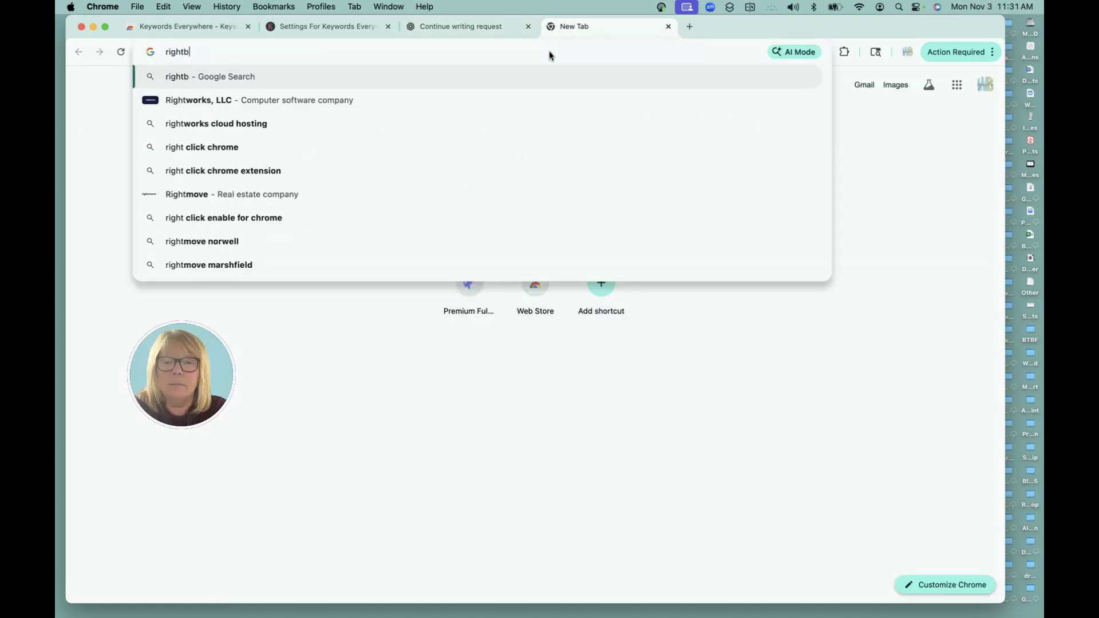
pyautogui.write('logger')
pyautogui.press('Return')
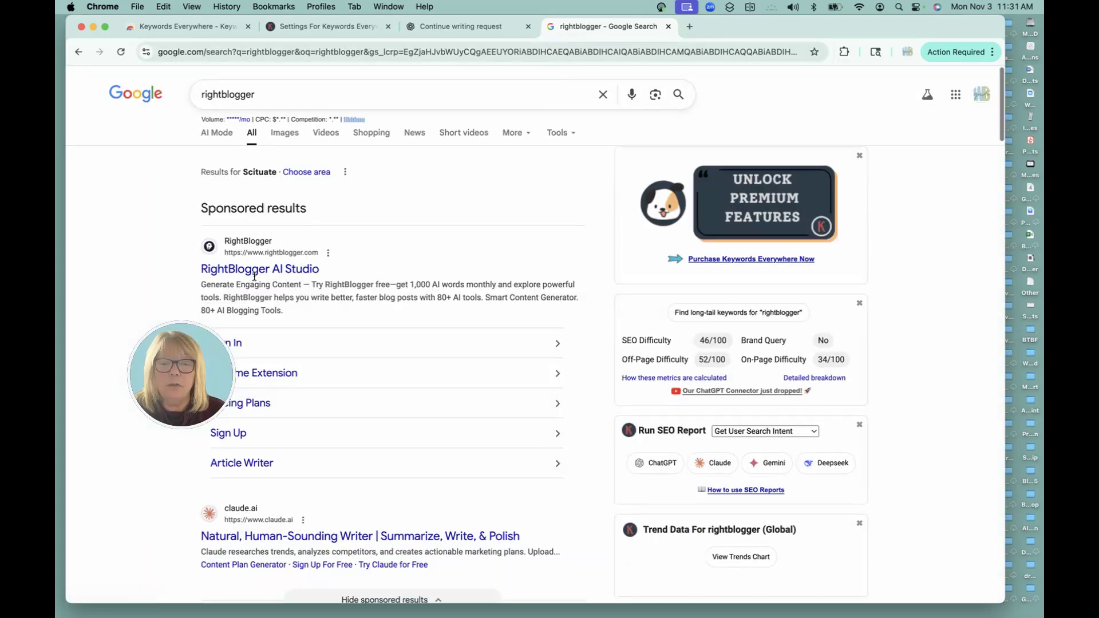
pyautogui.click(289, 271)
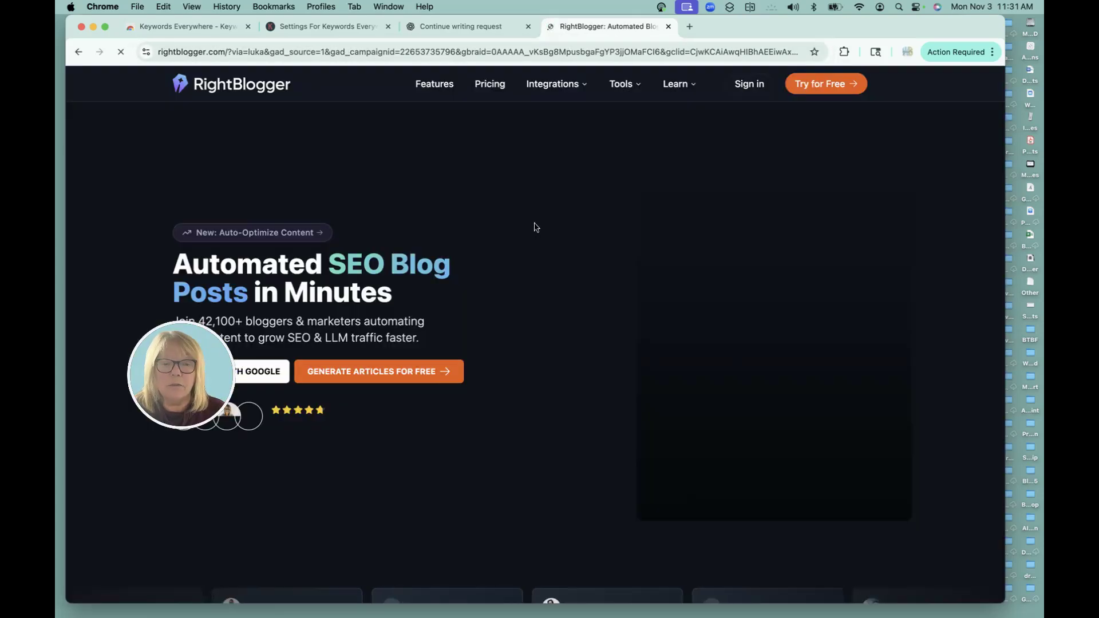
# Sign in to RightBlogger with Google and open Article Writer from the Favorites sidebar
pyautogui.click(747, 86)
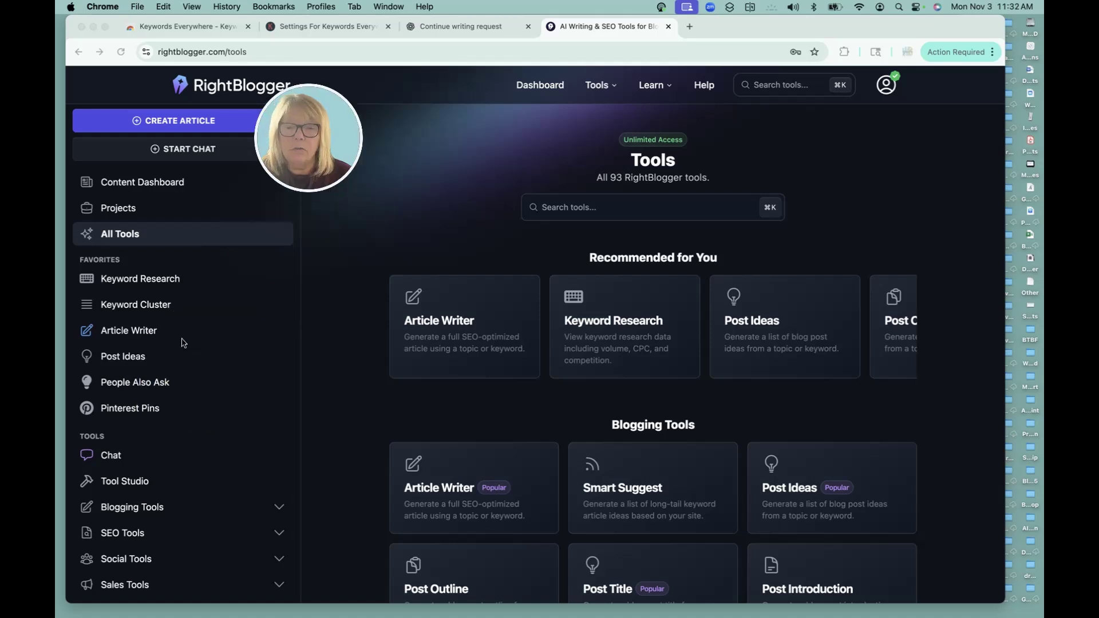
pyautogui.click(125, 332)
pyautogui.click(132, 333)
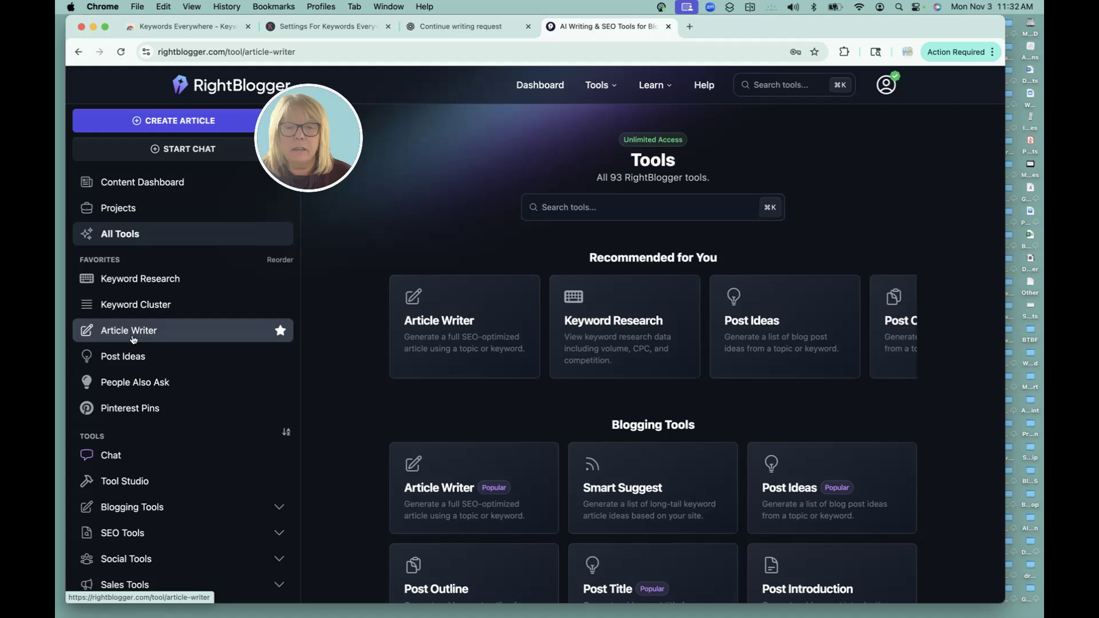
# Generate an article outline for 'franconia ridge trail hike' with External Links switched on
pyautogui.click(538, 244)
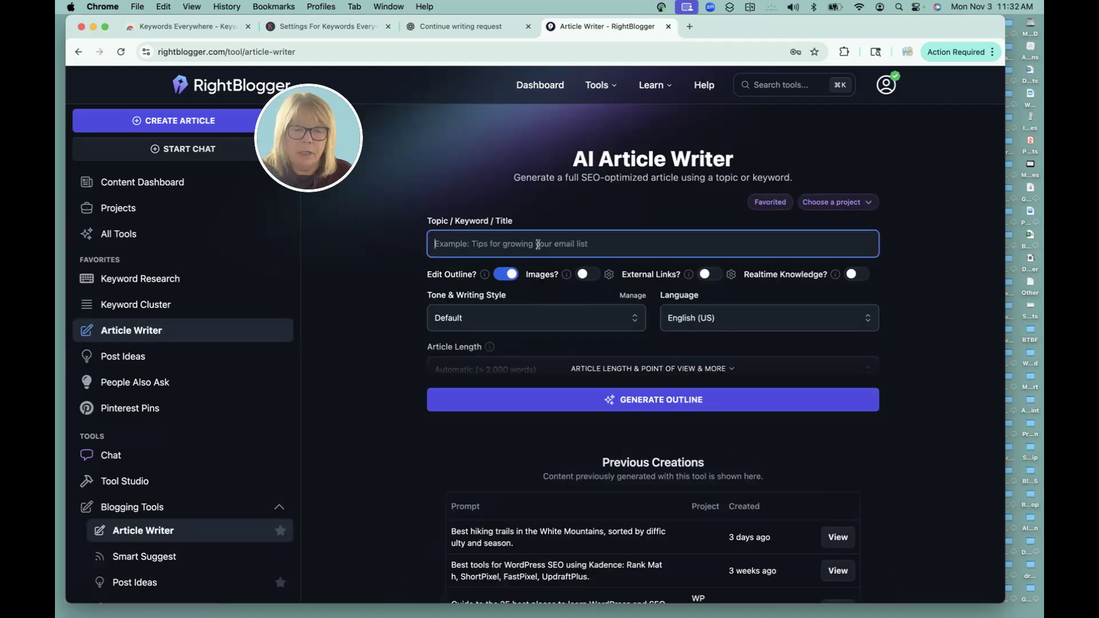
pyautogui.press('super+v')
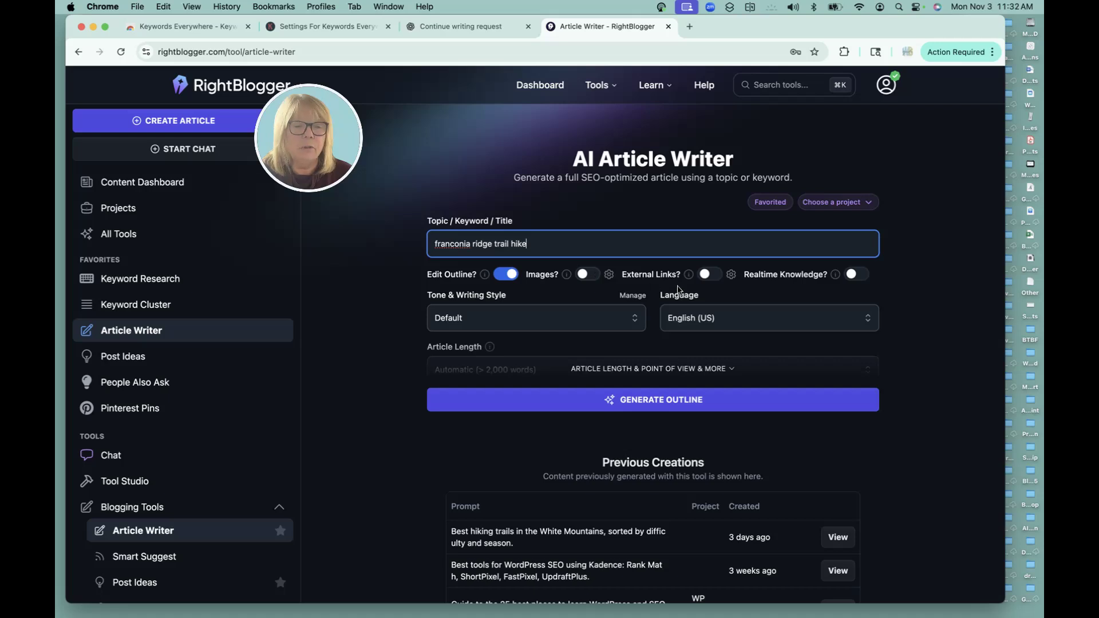
pyautogui.click(718, 278)
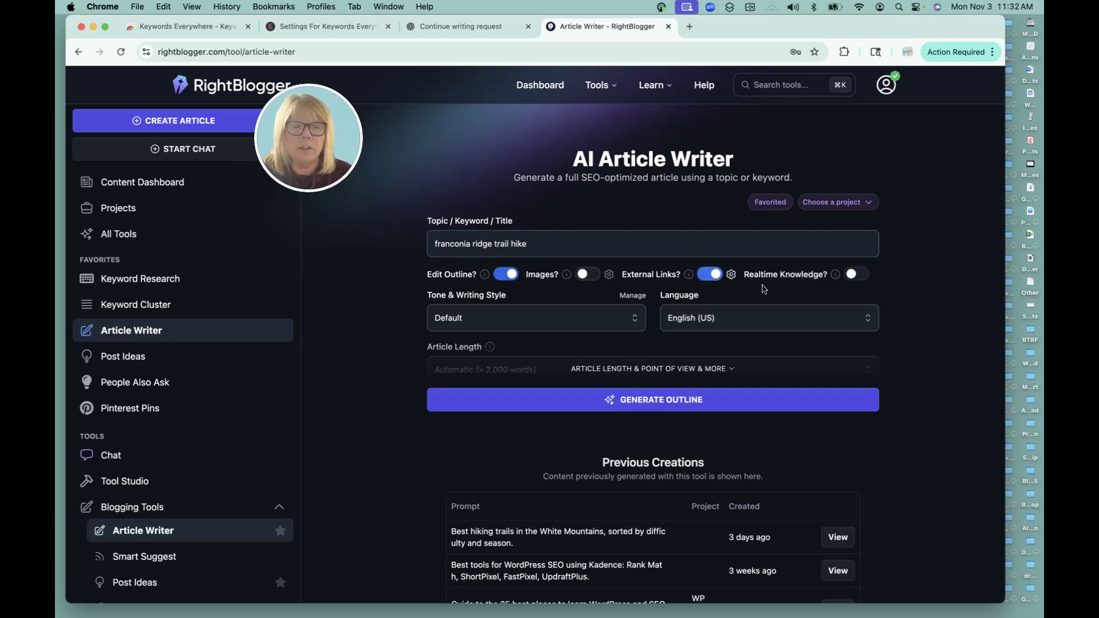
pyautogui.click(673, 399)
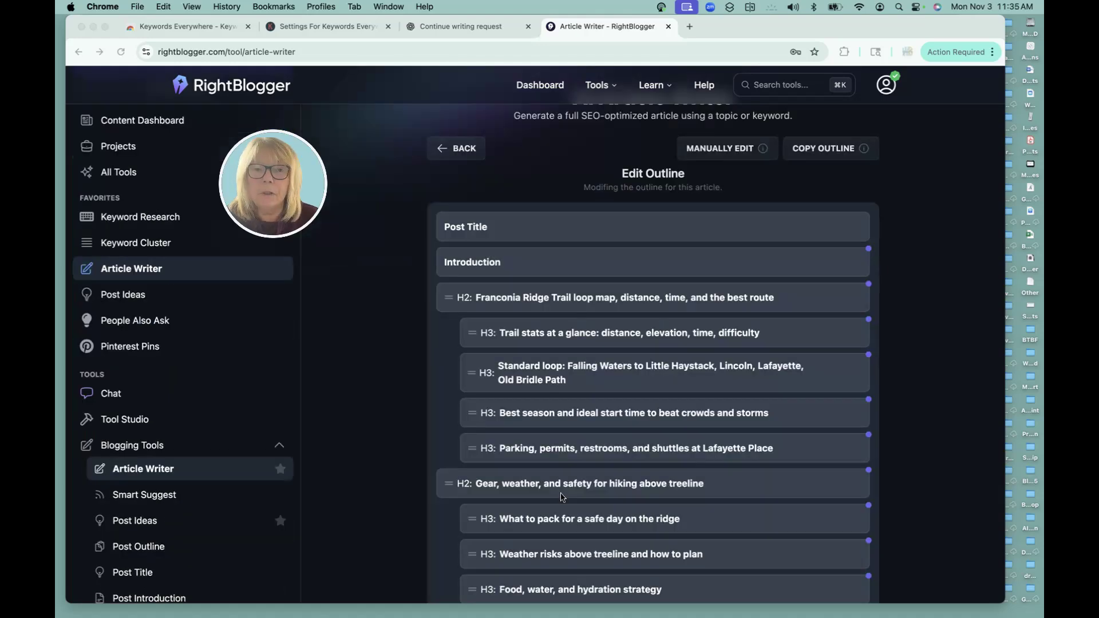
# Review the Franconia Ridge outline headings, from the trail loop section through the Conclusion
pyautogui.scroll(3, 704, 300)
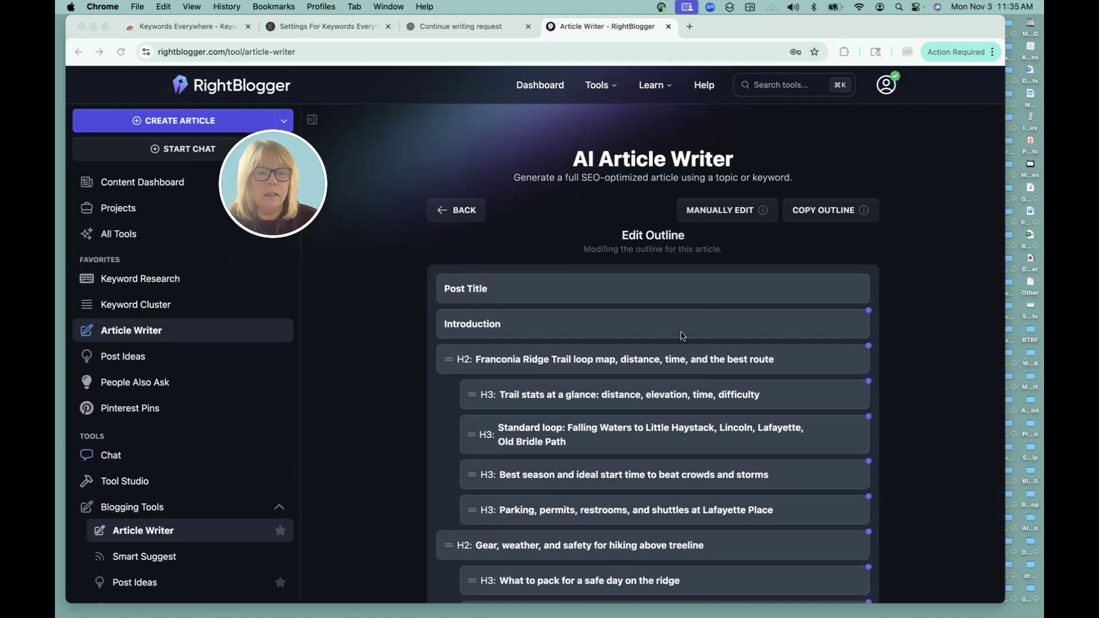
pyautogui.scroll(-1, 684, 337)
pyautogui.scroll(-8, 680, 336)
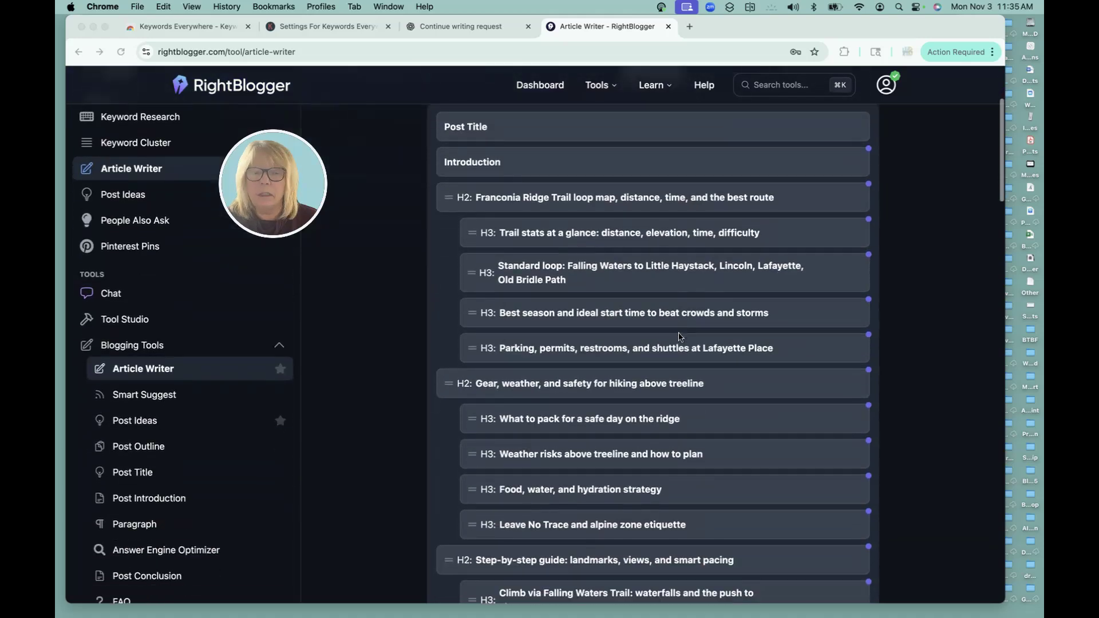
pyautogui.scroll(-6, 680, 337)
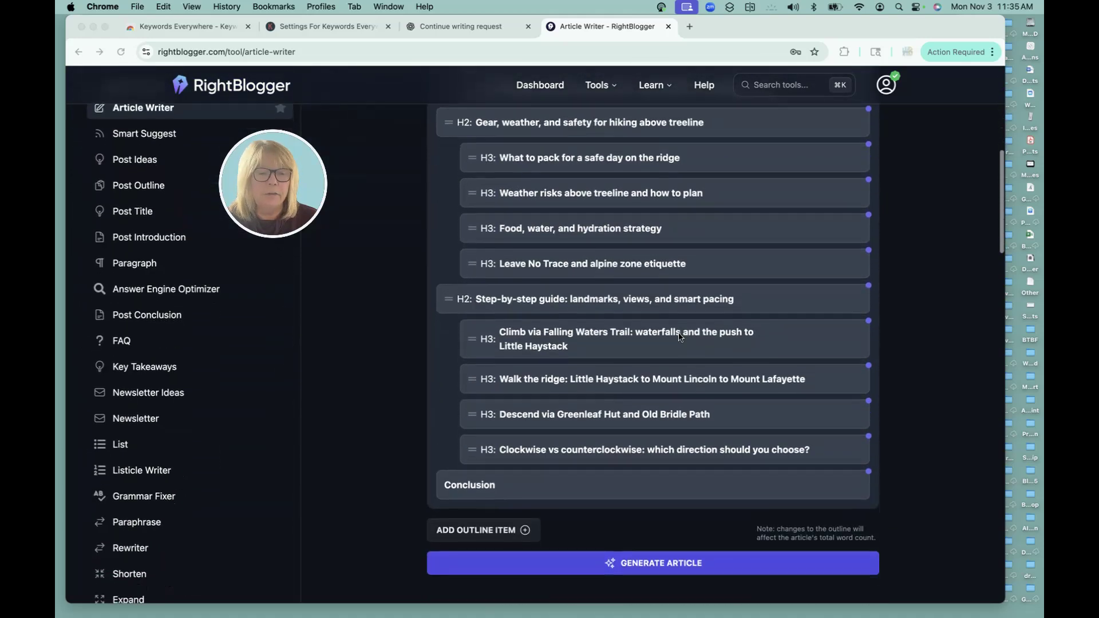
pyautogui.scroll(-1, 679, 336)
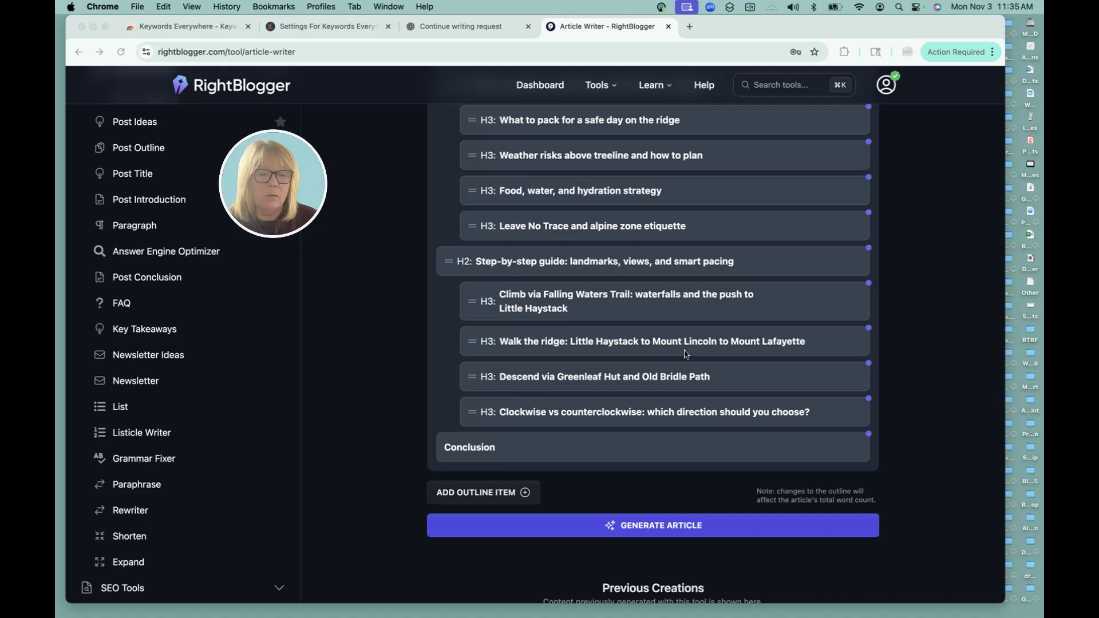
pyautogui.scroll(4, 686, 354)
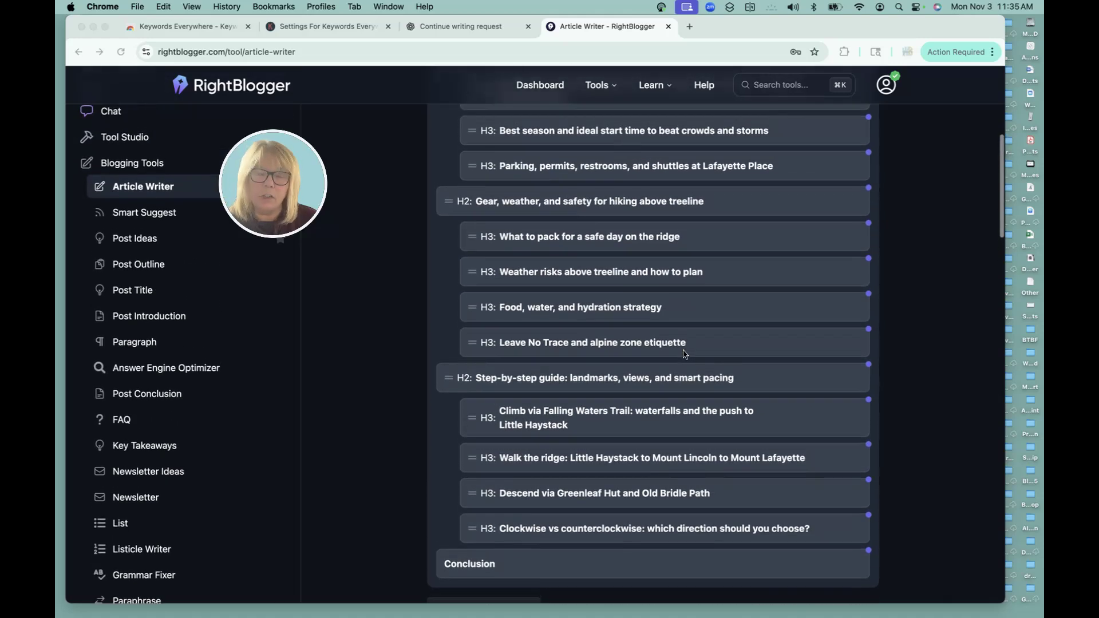
pyautogui.scroll(3, 685, 354)
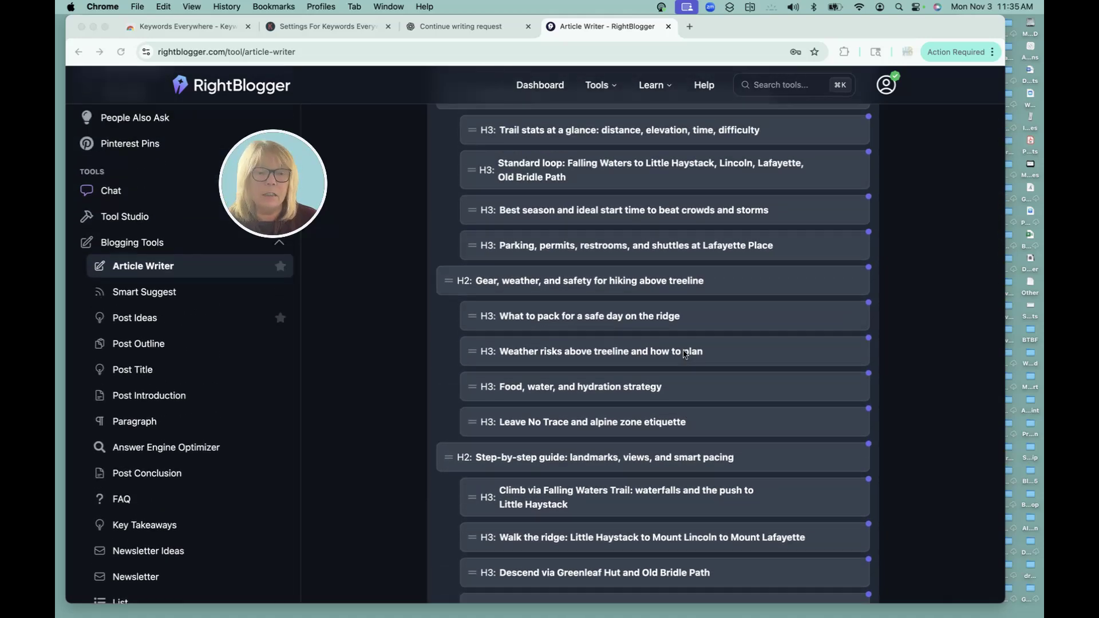
pyautogui.scroll(2, 686, 354)
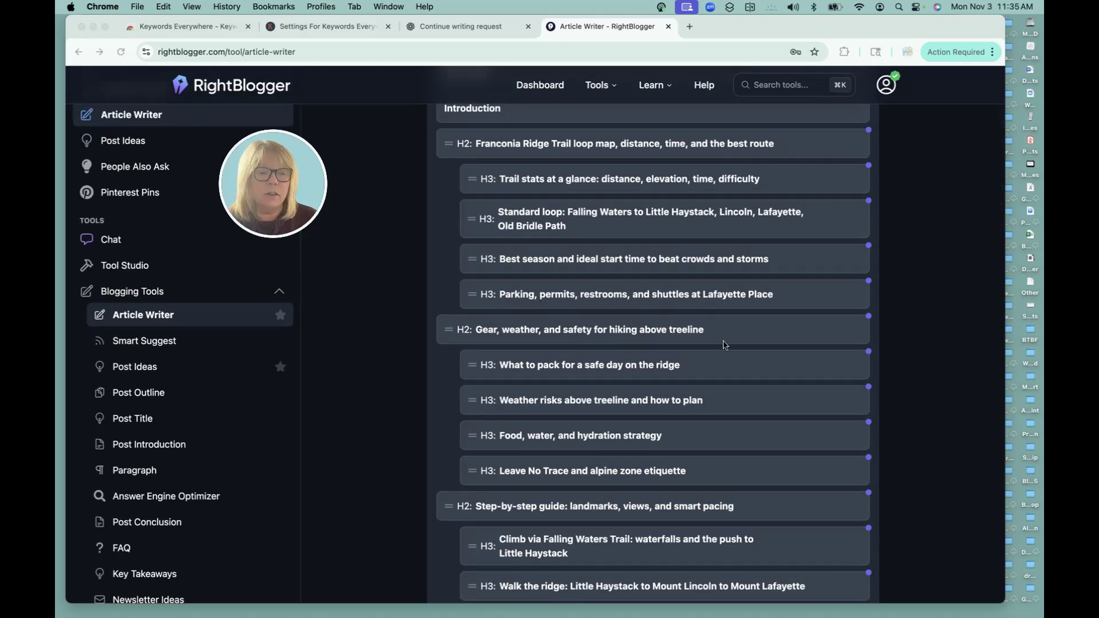
pyautogui.scroll(5, 723, 345)
pyautogui.scroll(3, 724, 344)
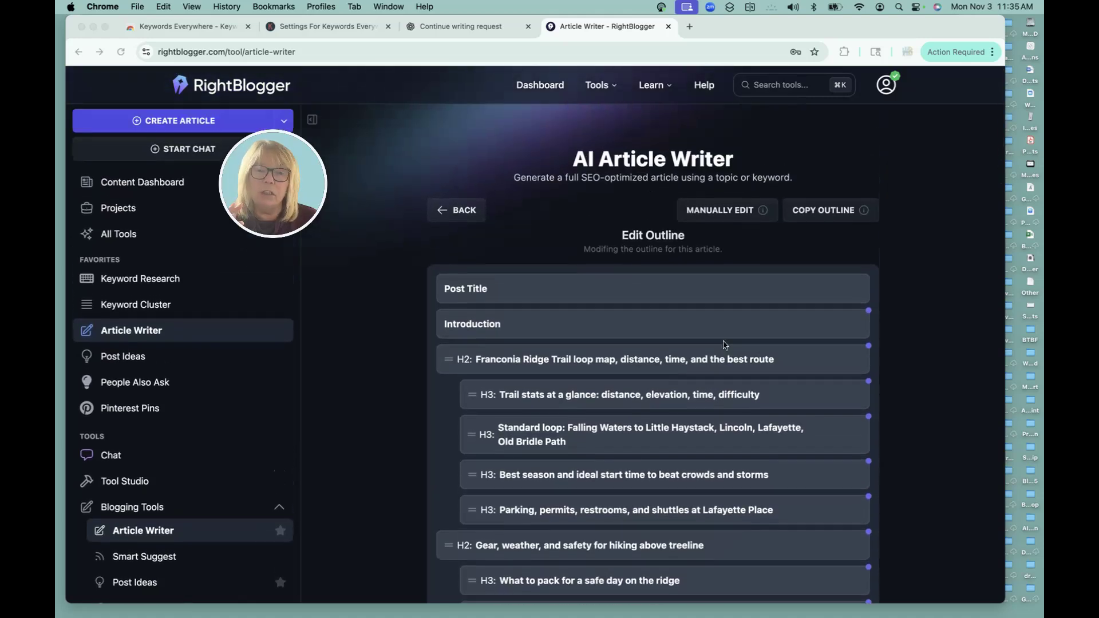
pyautogui.scroll(-20, 724, 345)
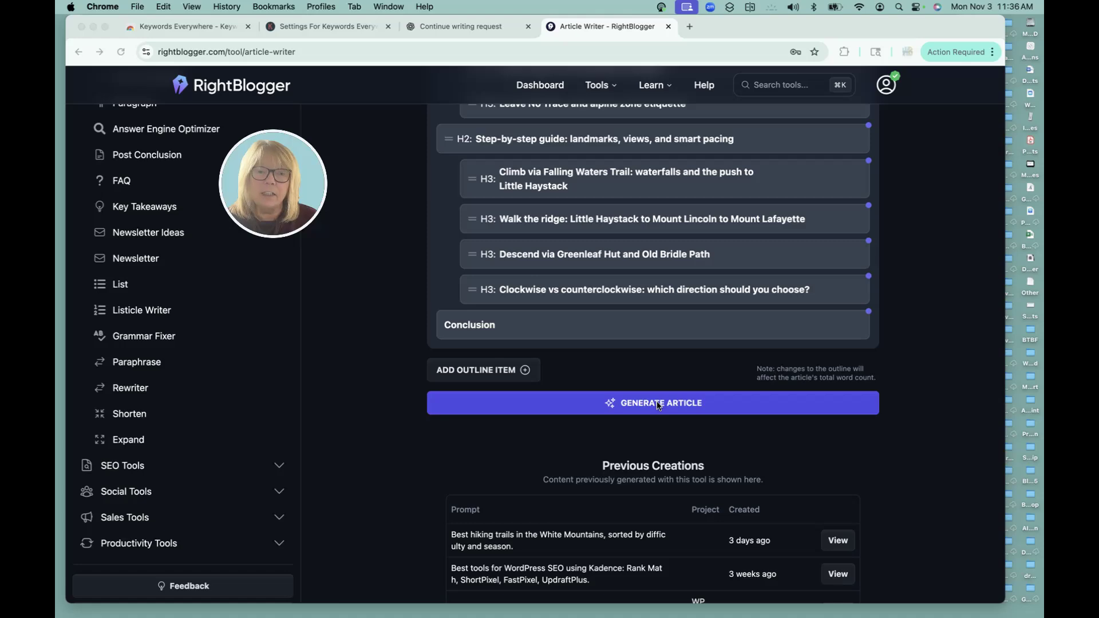
pyautogui.scroll(15, 658, 405)
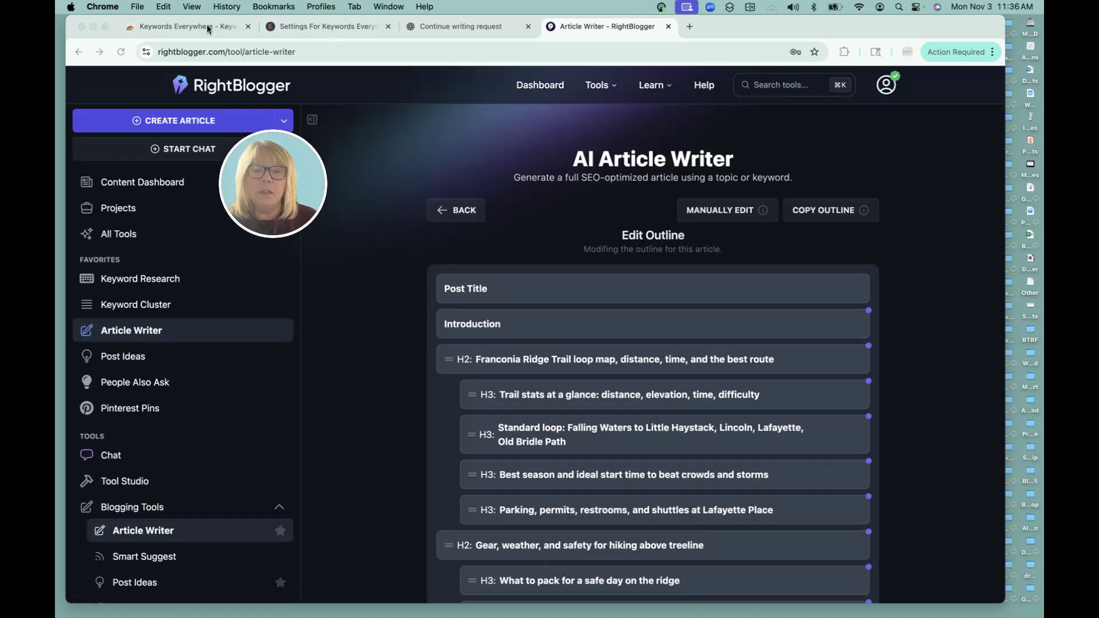
pyautogui.click(455, 25)
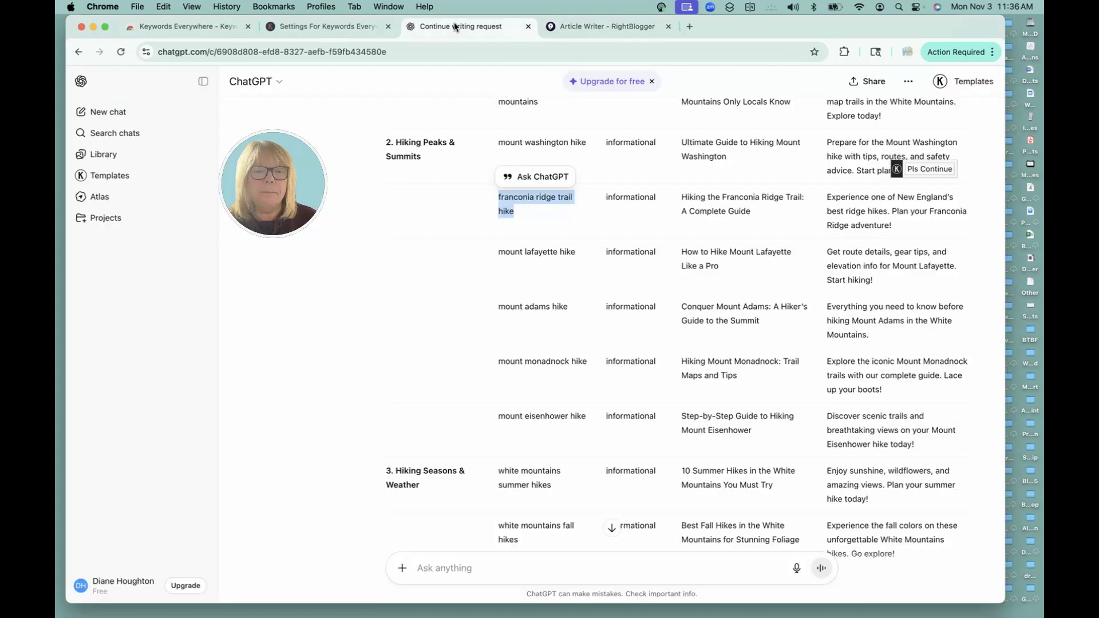
pyautogui.scroll(15, 667, 329)
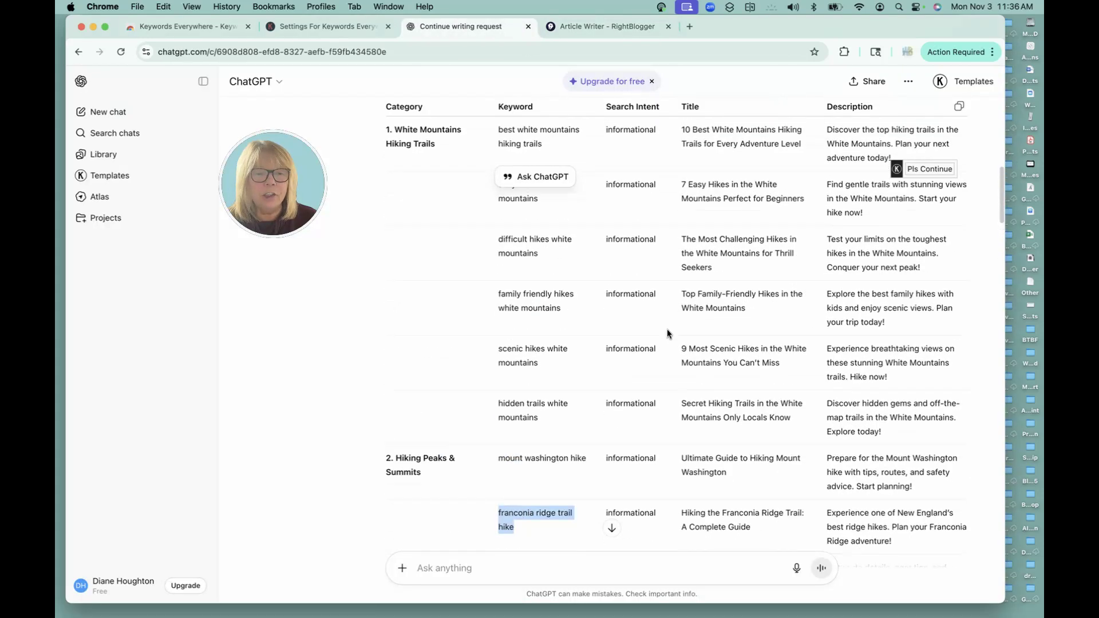
pyautogui.scroll(-10, 668, 328)
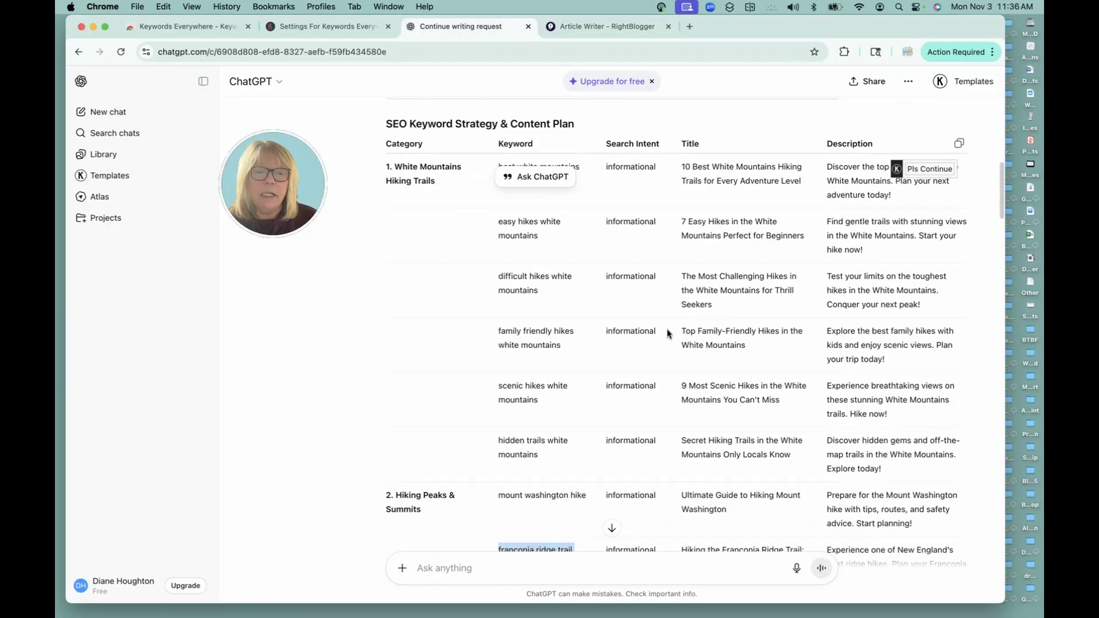
pyautogui.scroll(5, 393, 263)
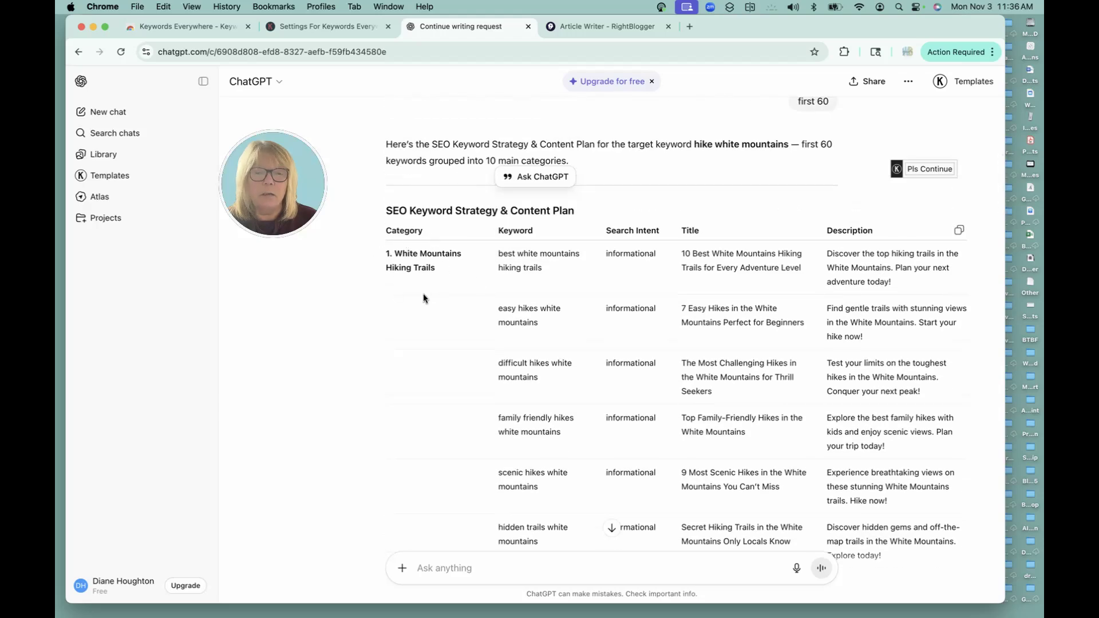
pyautogui.scroll(-6, 423, 294)
pyautogui.scroll(-5, 428, 246)
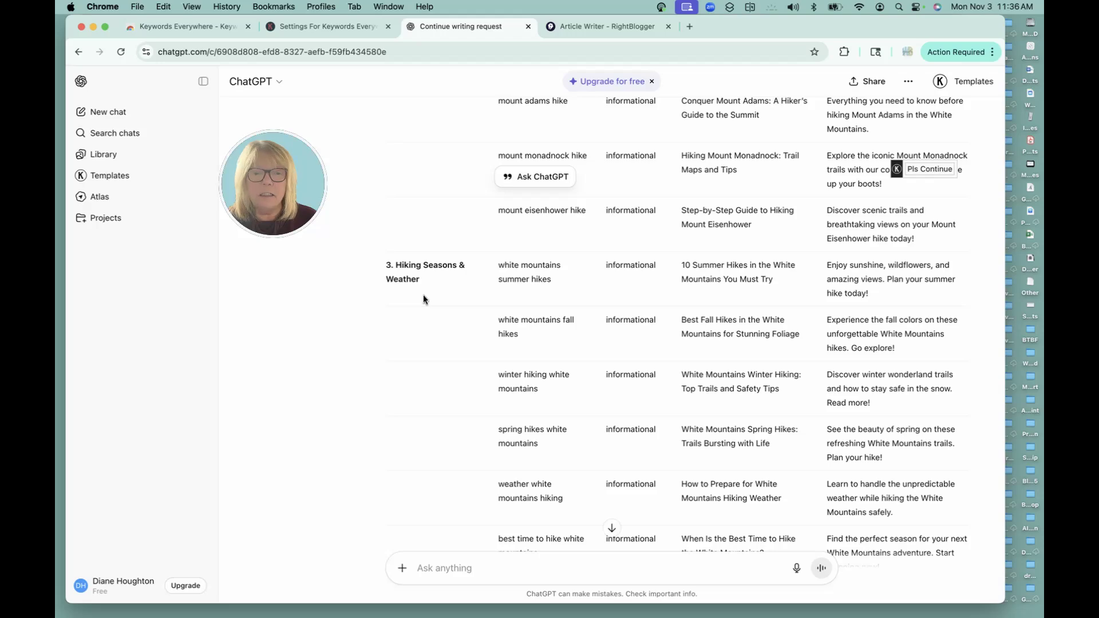
pyautogui.scroll(-5, 423, 298)
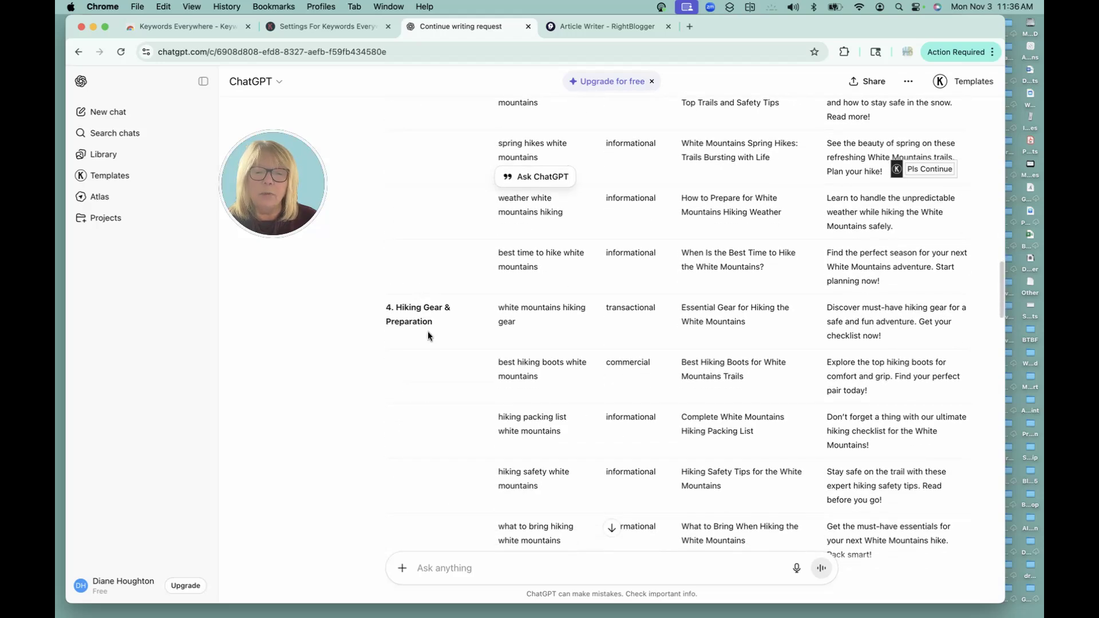
pyautogui.scroll(15, 424, 329)
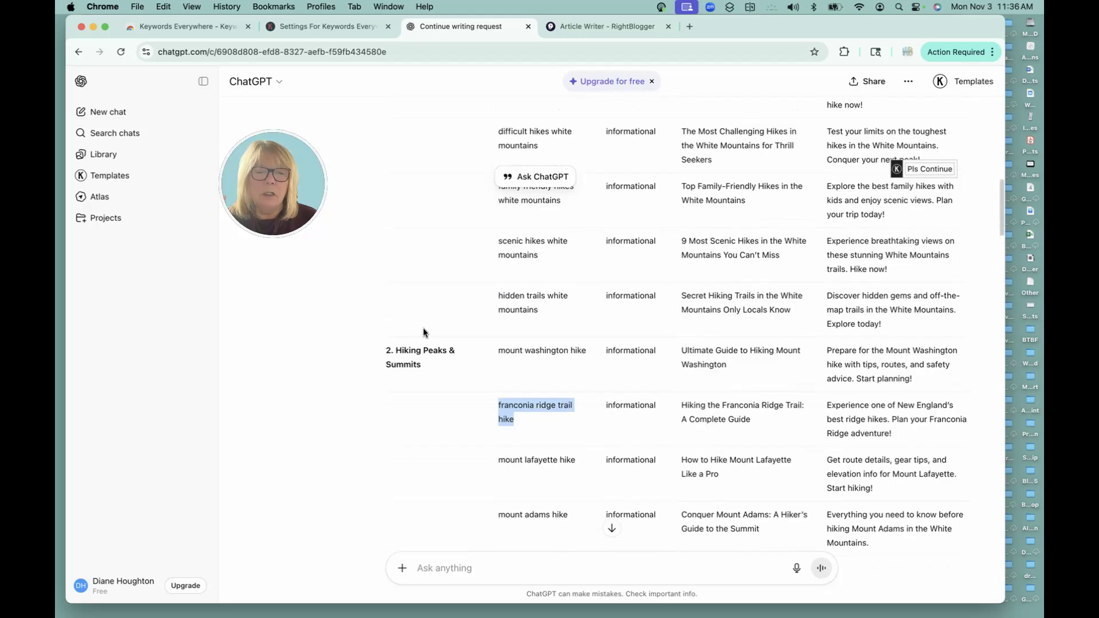
pyautogui.scroll(-3, 424, 331)
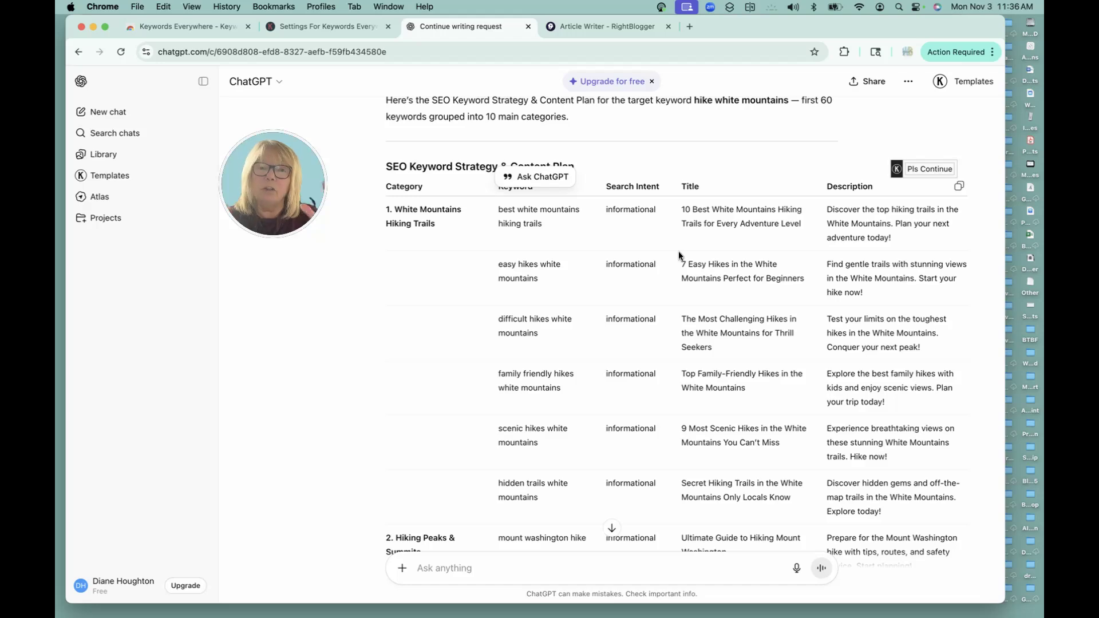
pyautogui.scroll(-4, 572, 332)
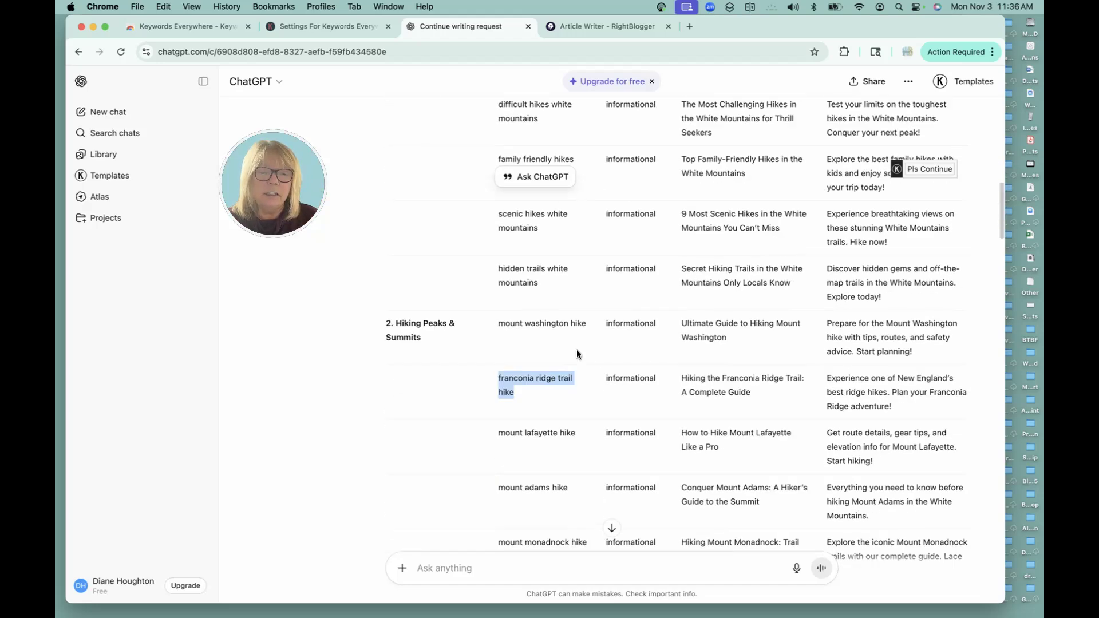
pyautogui.scroll(2, 575, 345)
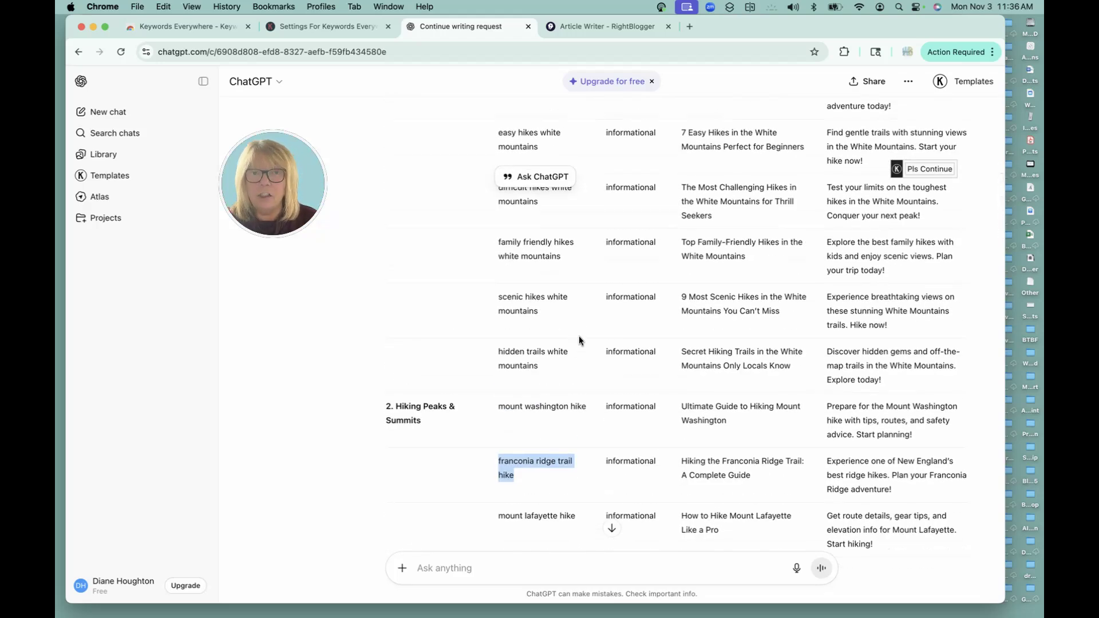
pyautogui.scroll(3, 578, 339)
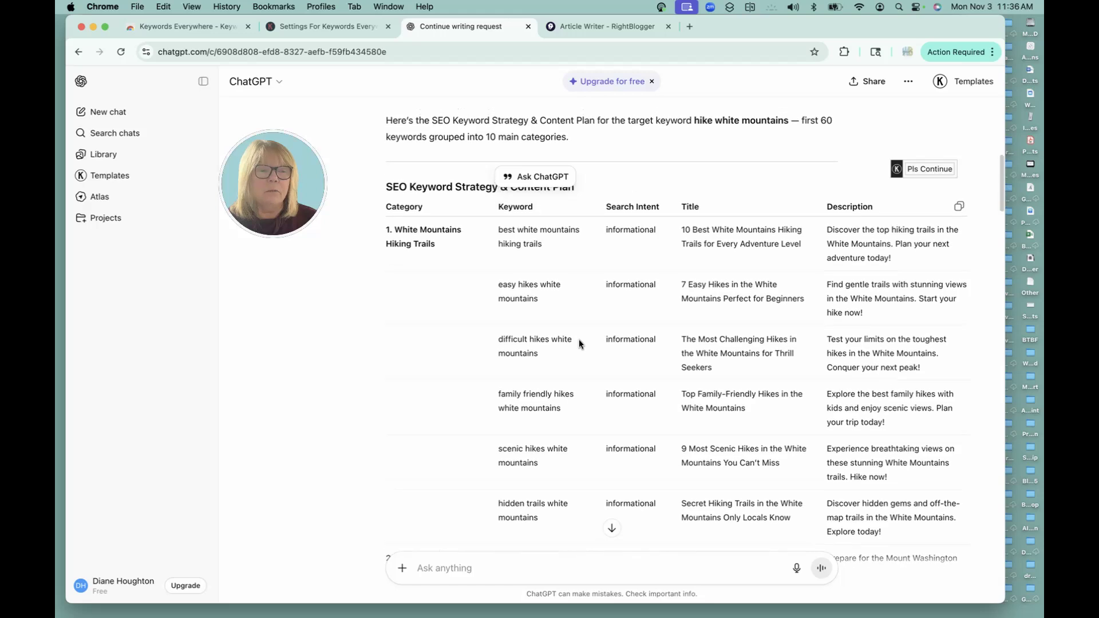